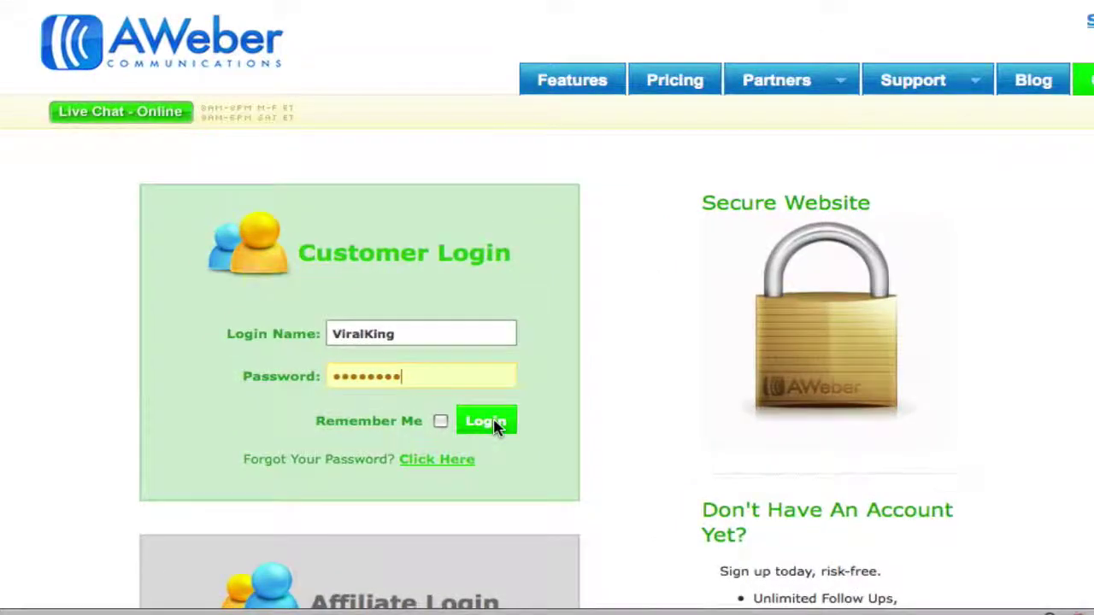
# - Submit the AWeber customer login to reach the account dashboard for the ck-tools list
pyautogui.click(487, 421)
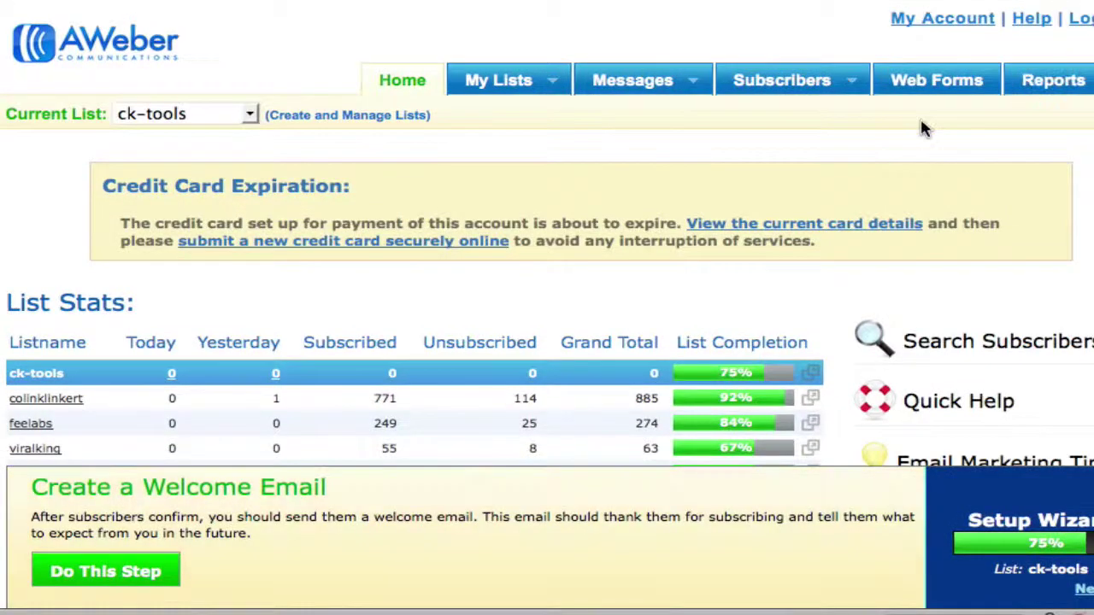
# - Go through Create and Manage Lists to the Web Forms page for the ck-tools list
pyautogui.click(316, 118)
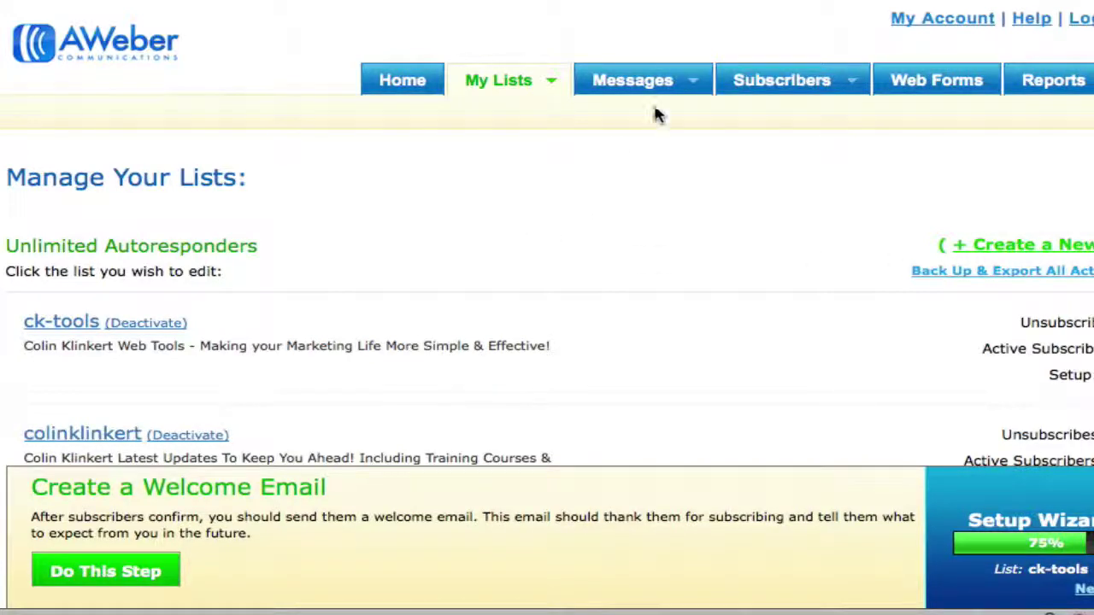
pyautogui.moveTo(785, 92)
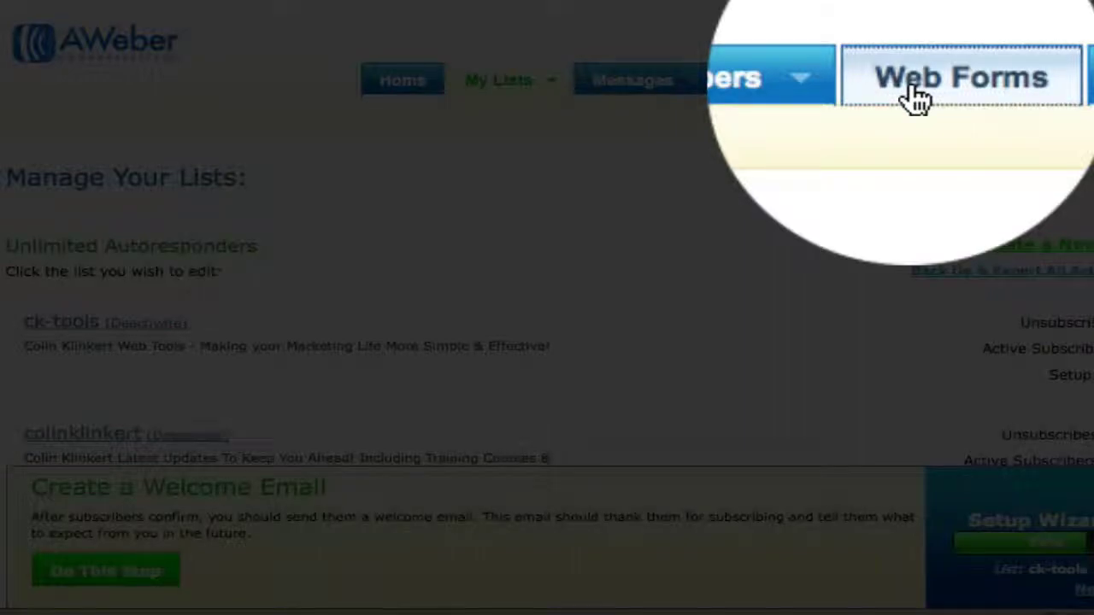
pyautogui.click(911, 89)
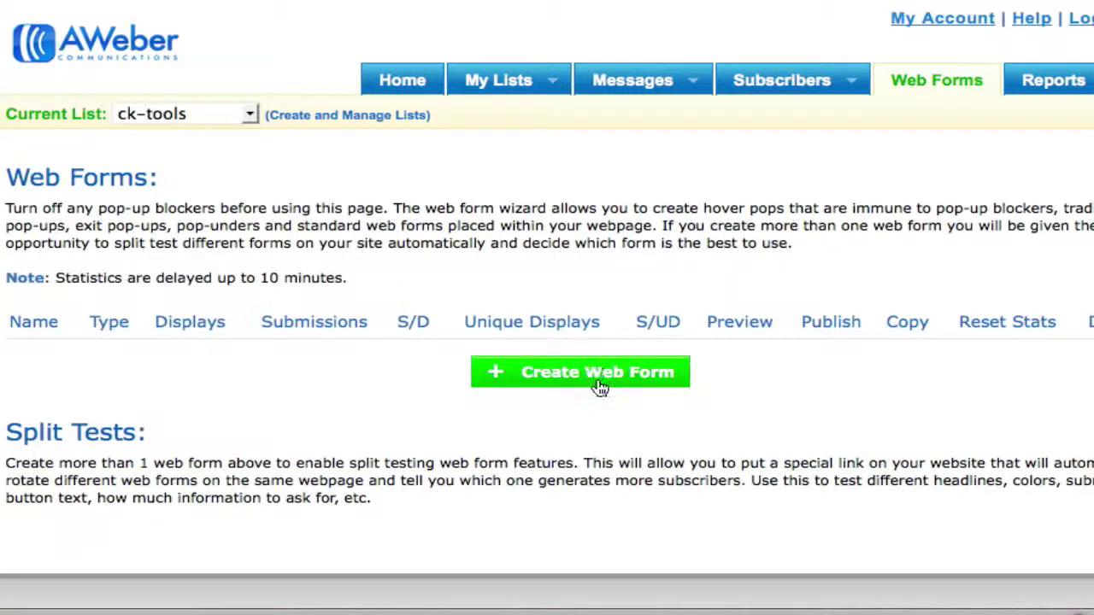
# - Start a new web form using the Big Arrows template with the red ALERT colour scheme
pyautogui.click(600, 387)
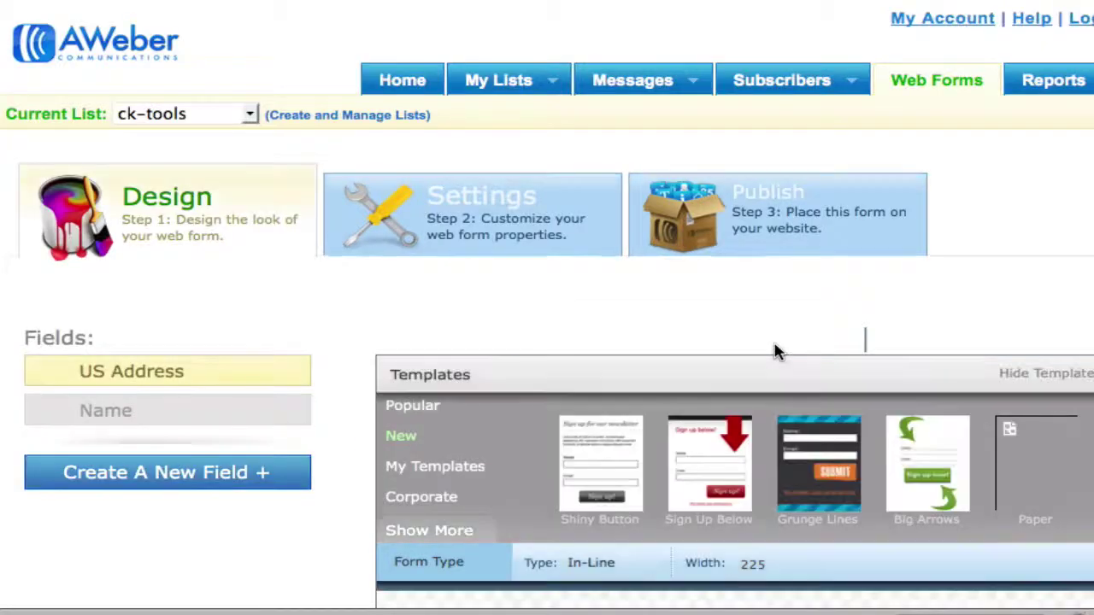
pyautogui.scroll(-4, 726, 231)
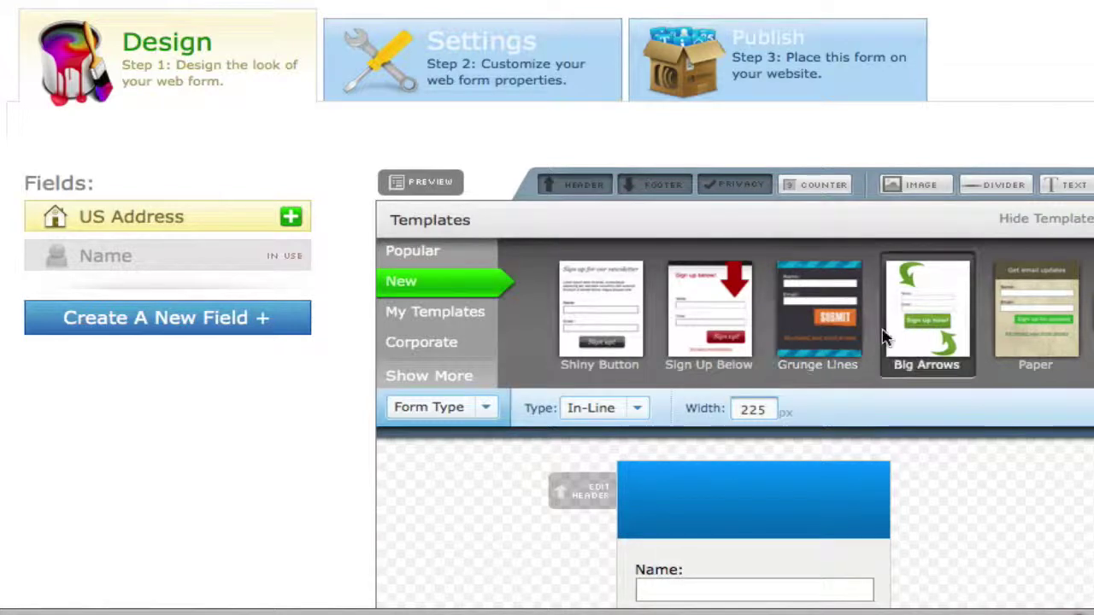
pyautogui.scroll(-2, 888, 334)
pyautogui.scroll(-2, 884, 338)
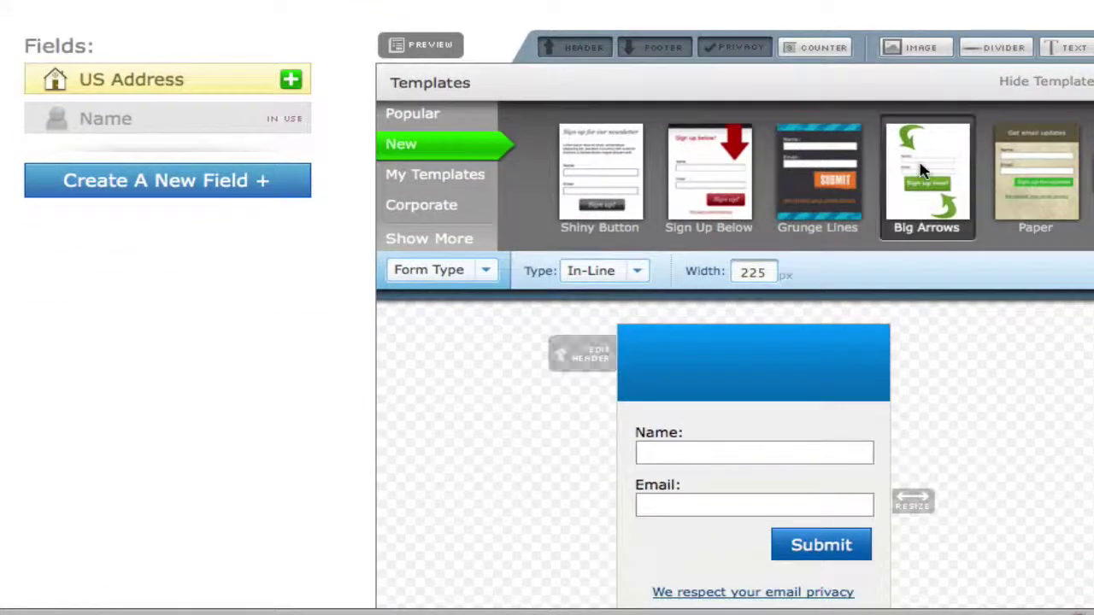
pyautogui.click(921, 172)
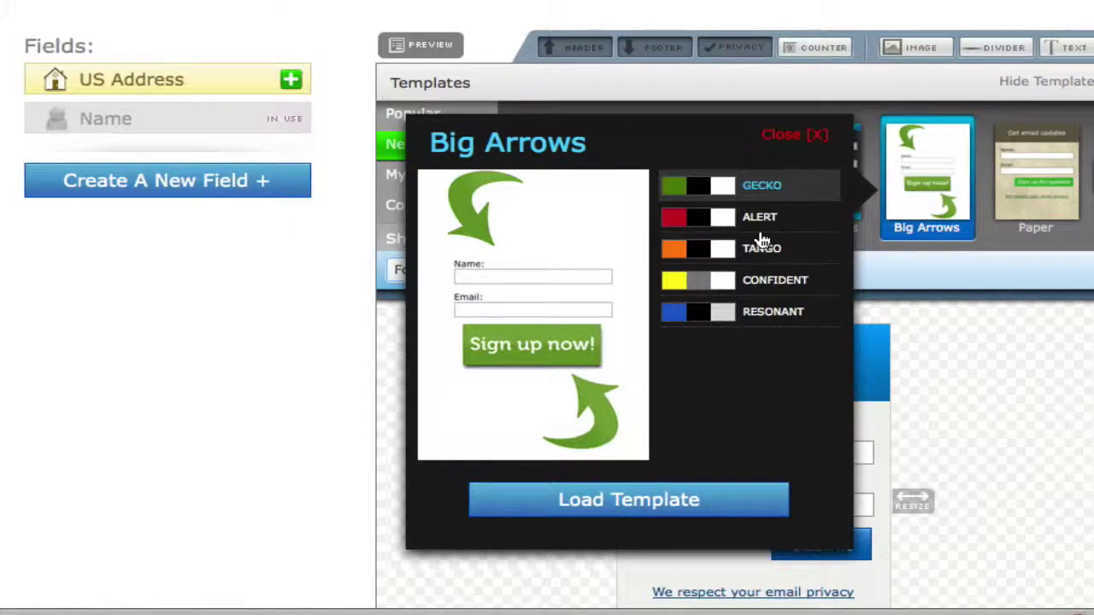
pyautogui.click(757, 229)
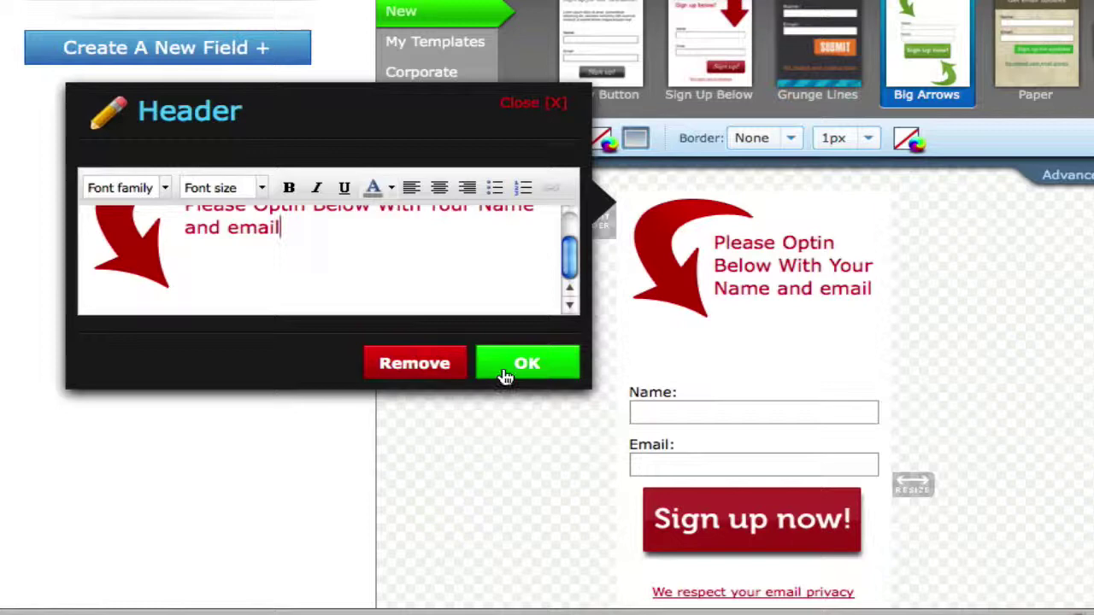
# - Replace the form's header text and privacy footer text with custom wording
pyautogui.click(505, 370)
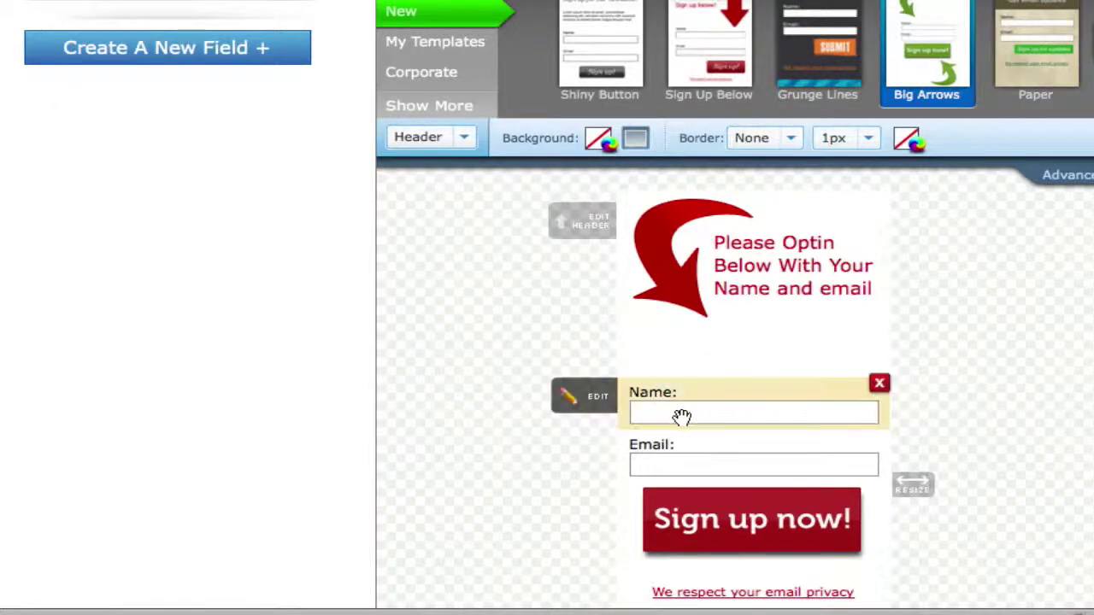
pyautogui.scroll(-3, 1042, 416)
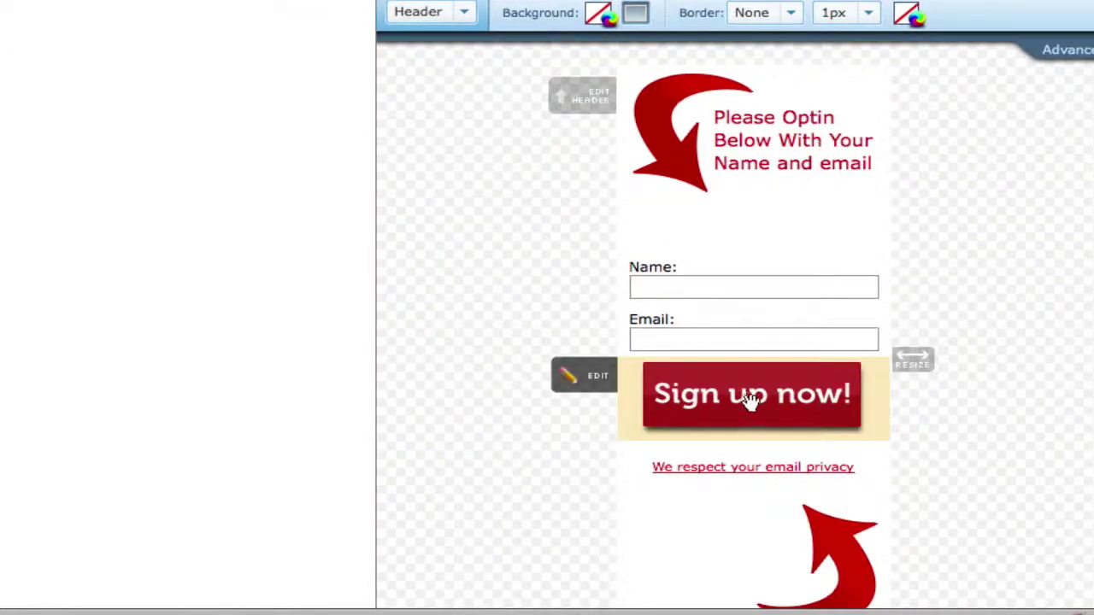
pyautogui.scroll(-4, 972, 419)
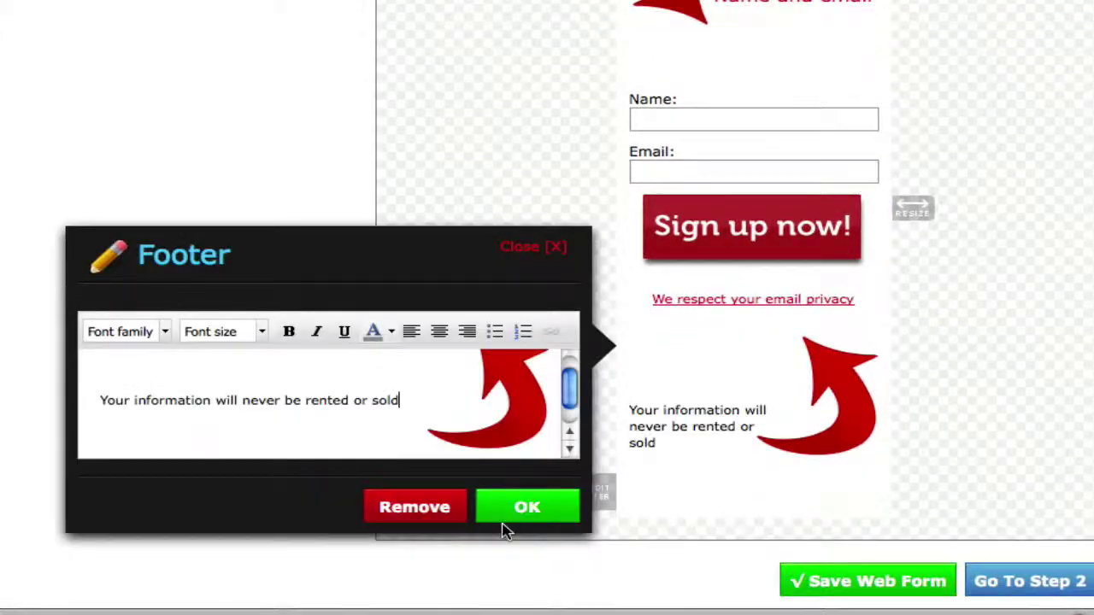
pyautogui.click(511, 519)
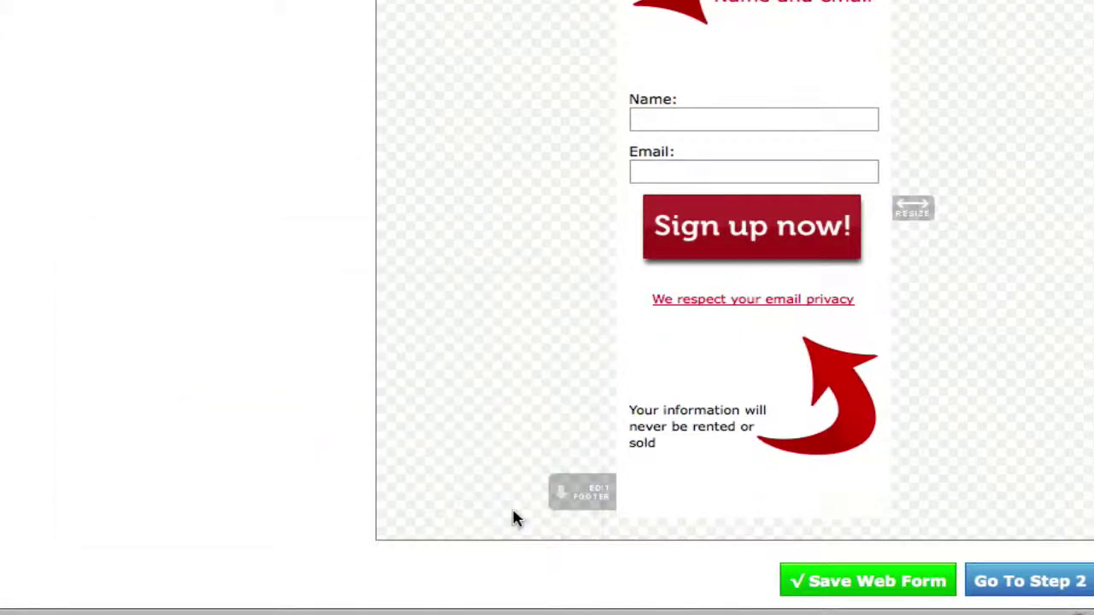
# - On the settings step, rename the form to 'Blog'
pyautogui.click(1034, 584)
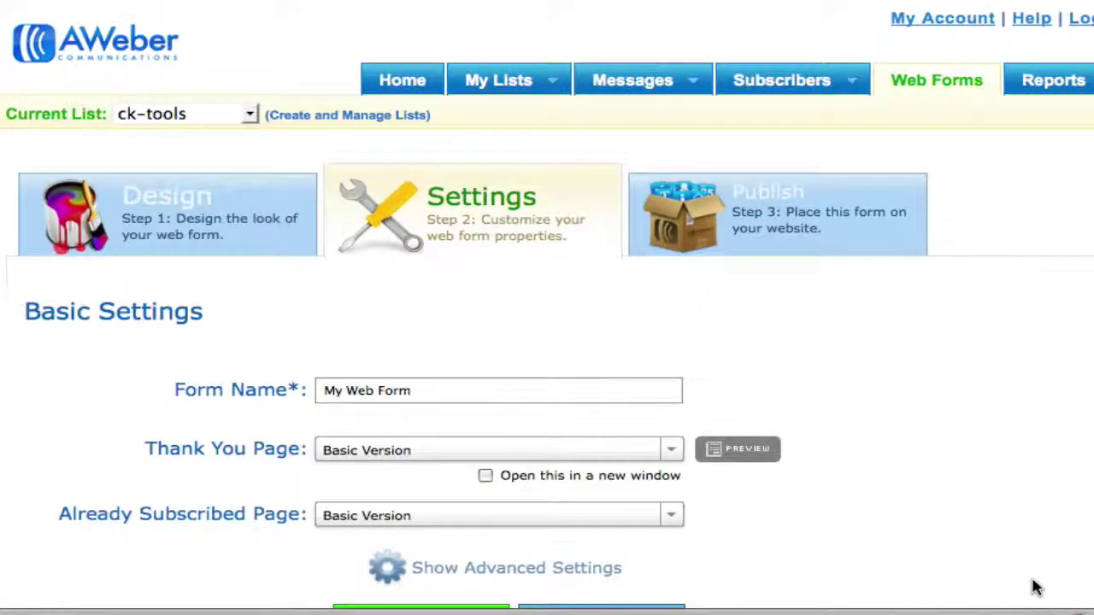
pyautogui.scroll(-3, 830, 383)
pyautogui.click(494, 218)
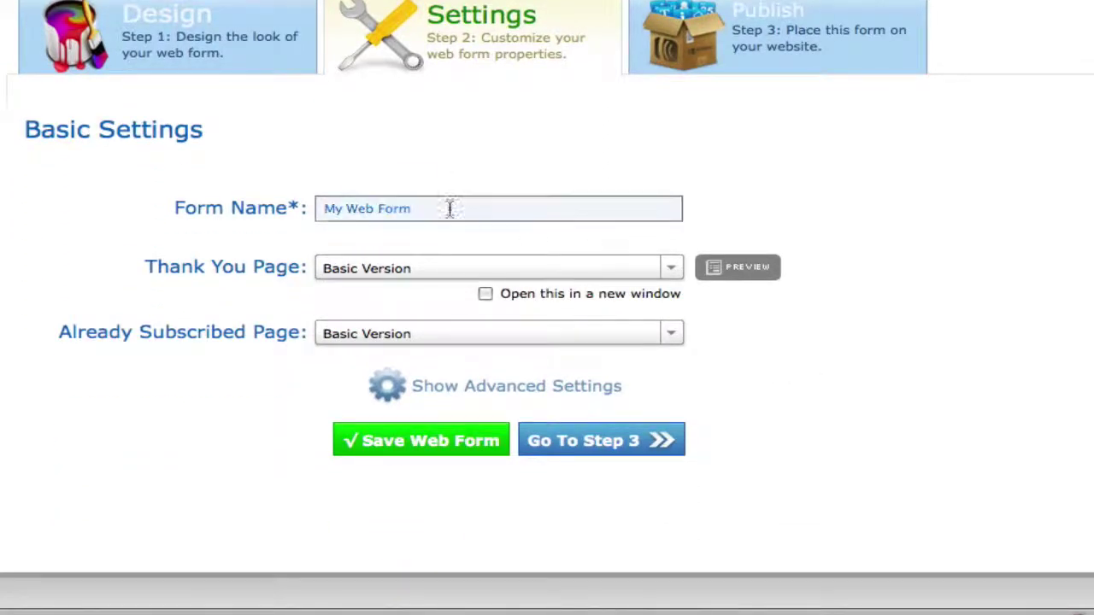
pyautogui.tripleClick(452, 208)
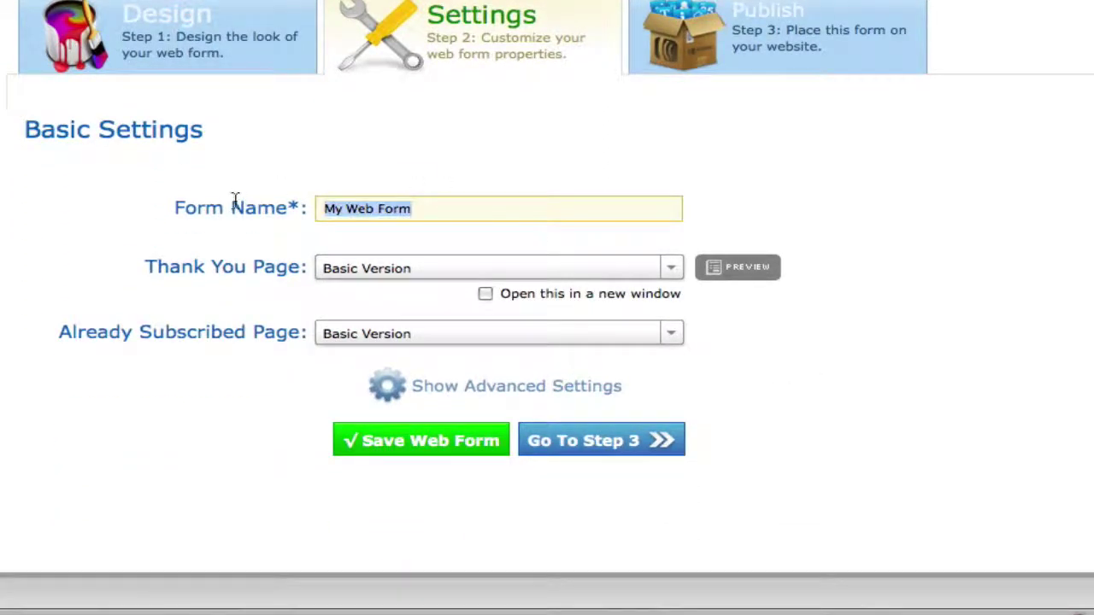
pyautogui.write('Blog')
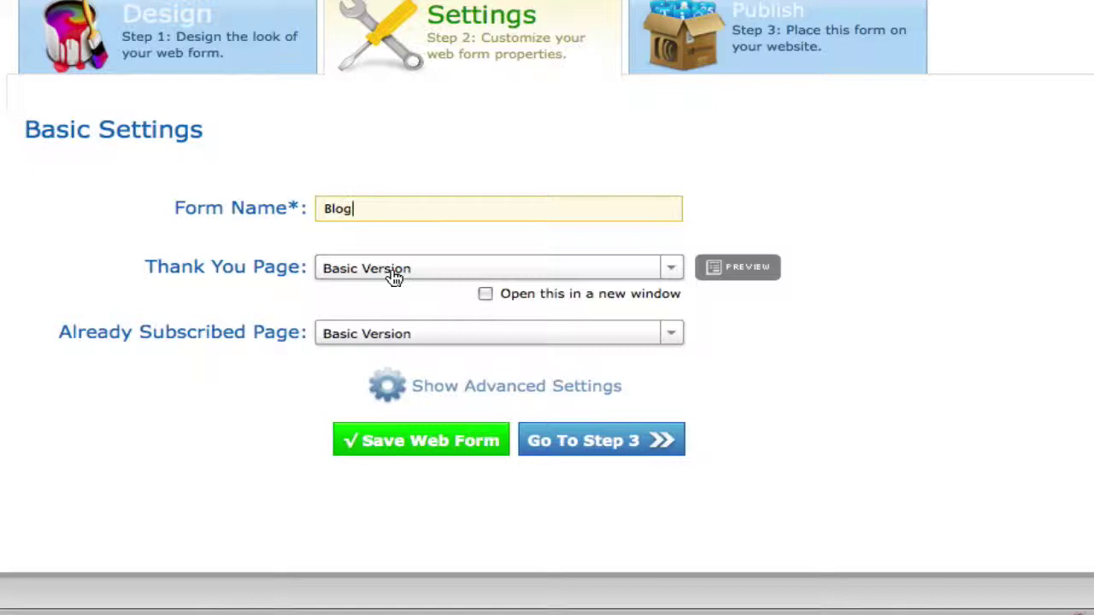
# - Set the Thank You page to a custom page with the pasted almost-there URL
pyautogui.click(393, 273)
pyautogui.click(397, 263)
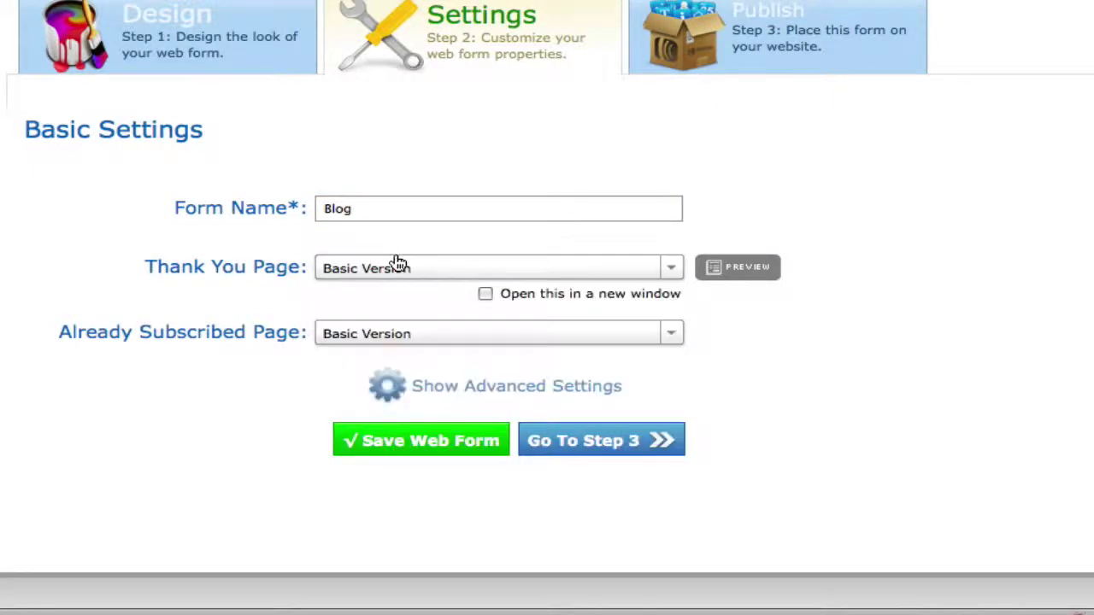
pyautogui.click(674, 264)
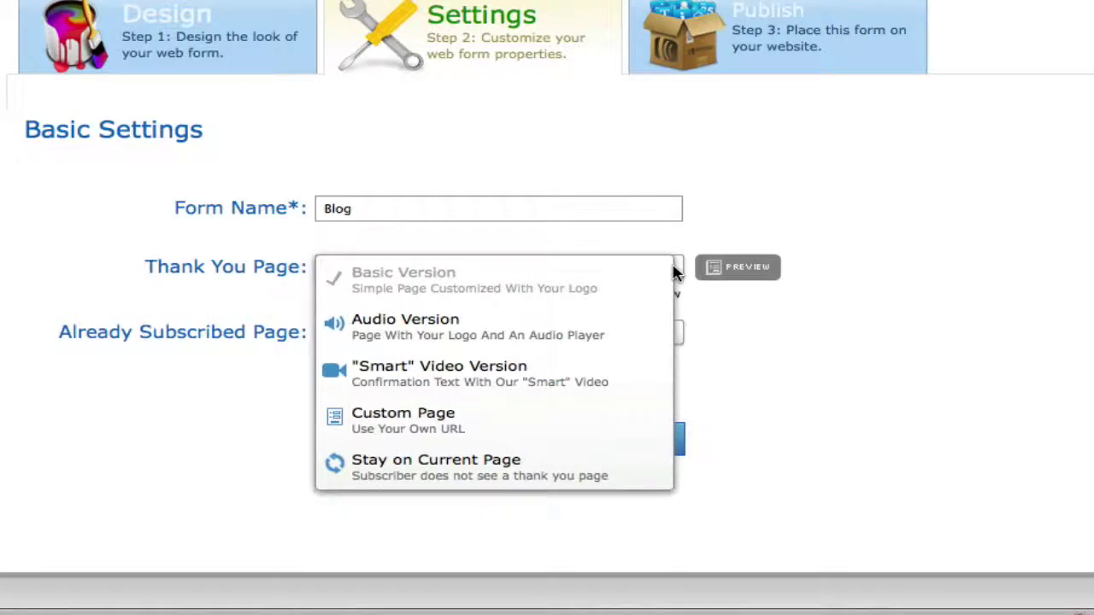
pyautogui.click(449, 423)
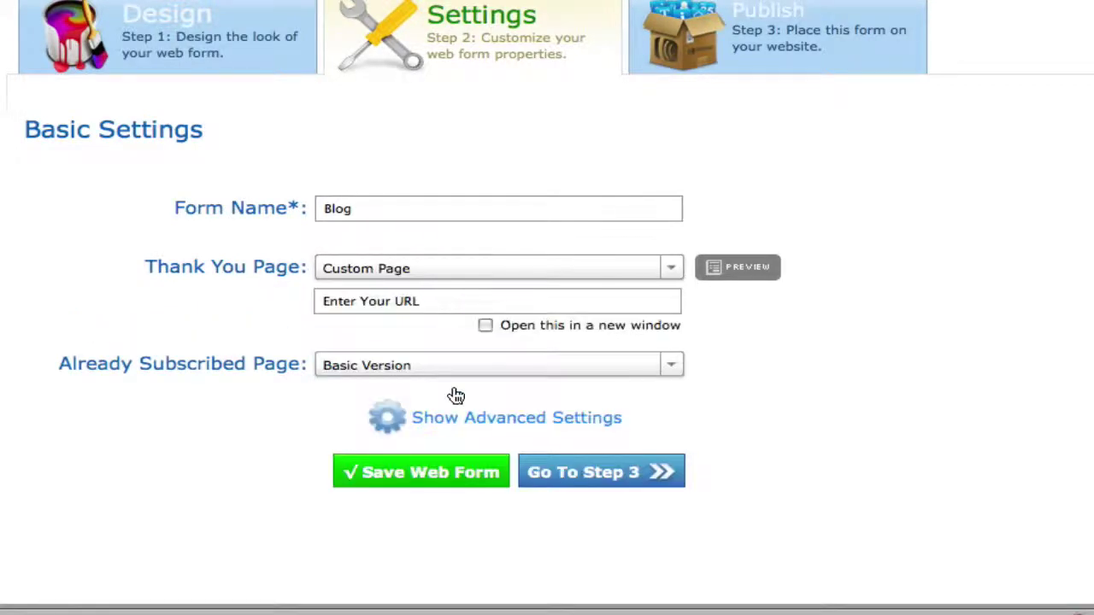
pyautogui.click(436, 299)
pyautogui.write('www.colinklinkert.com/almost-there/')
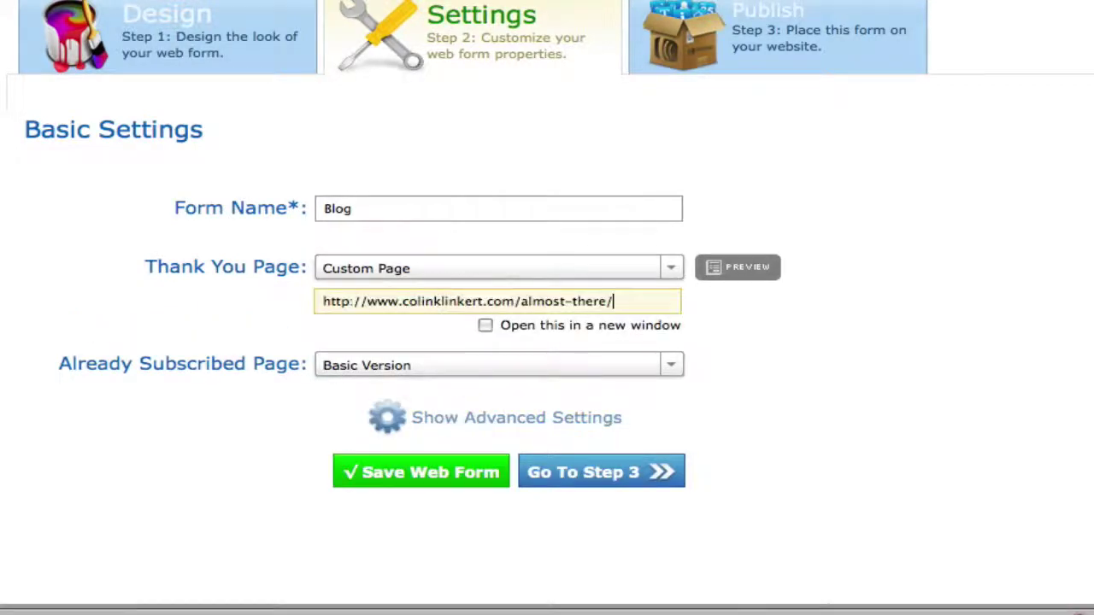
pyautogui.click(482, 373)
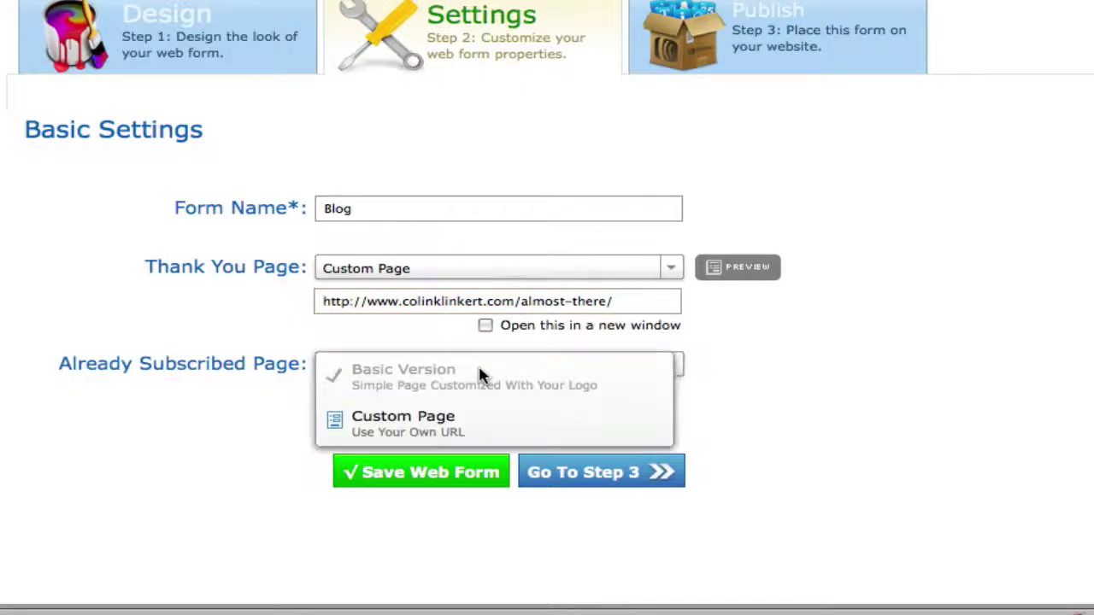
pyautogui.click(439, 417)
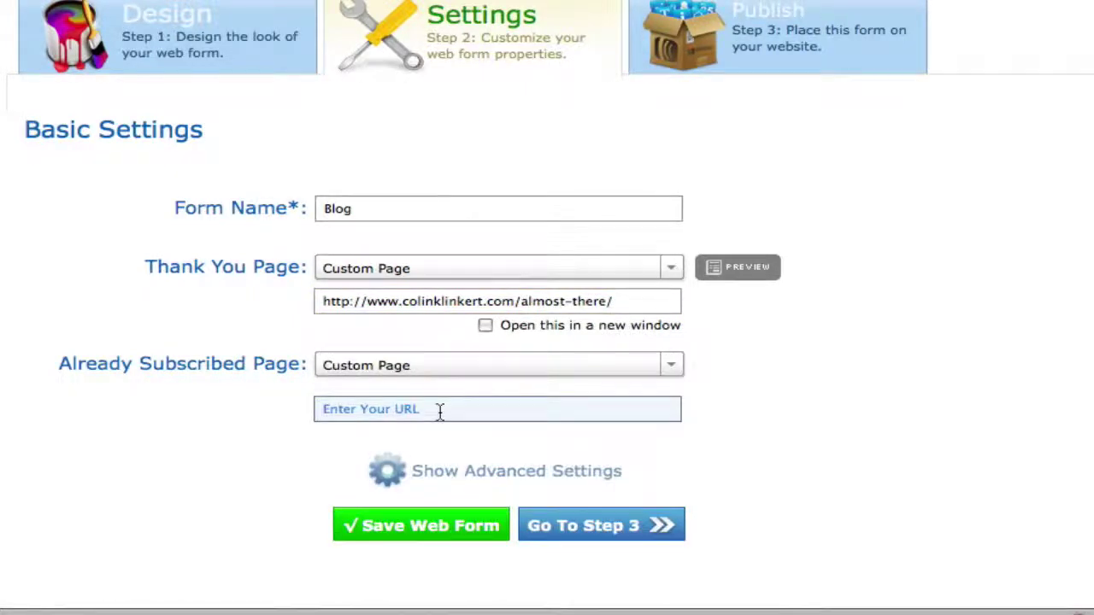
pyautogui.click(412, 477)
pyautogui.click(422, 476)
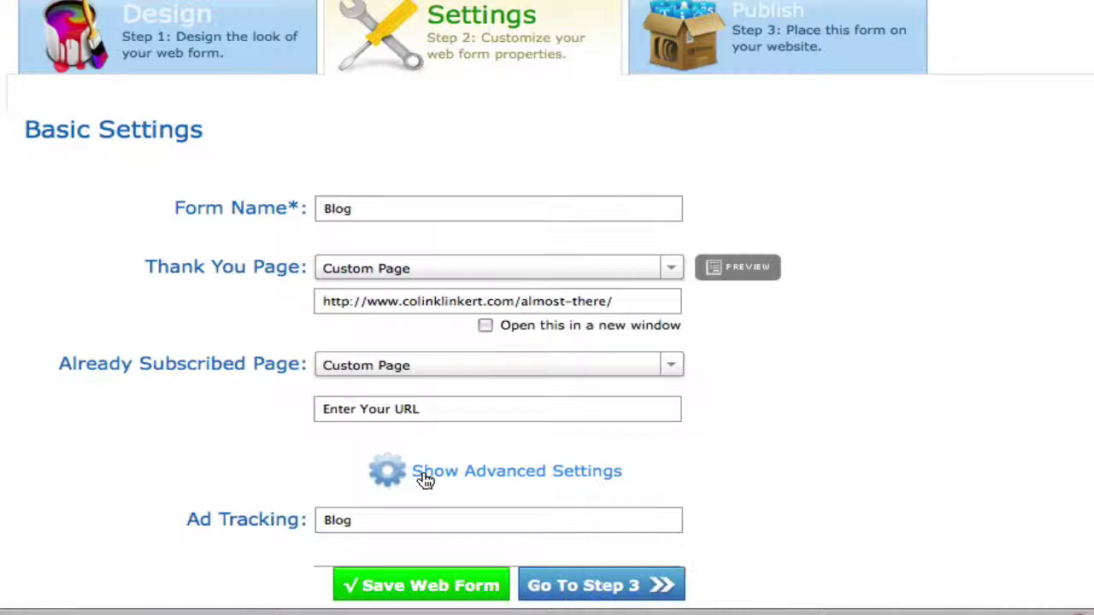
pyautogui.click(432, 404)
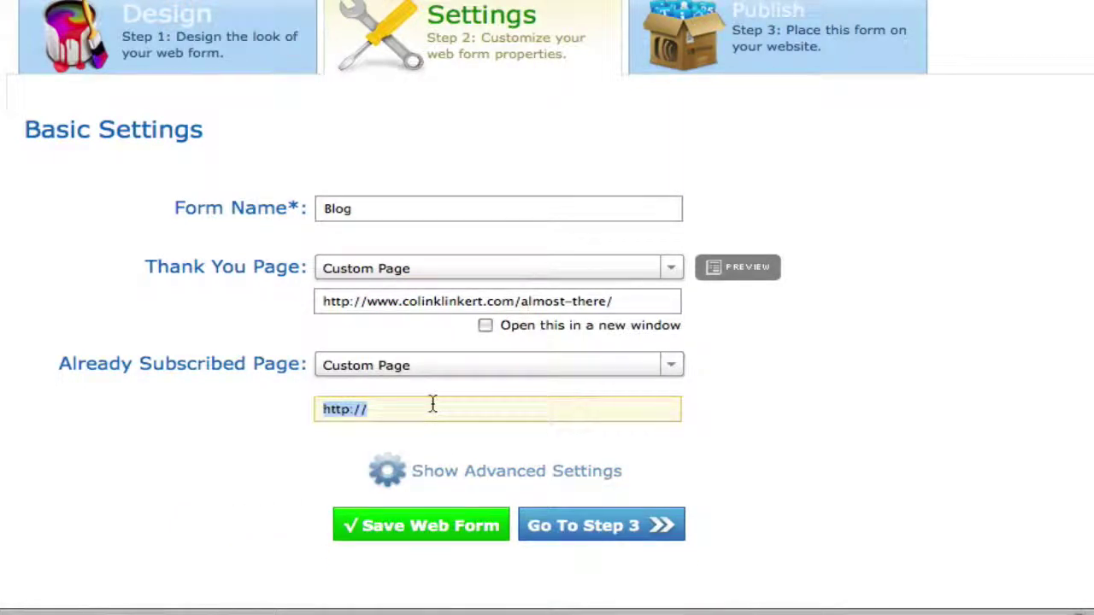
pyautogui.press('Right')
pyautogui.write('www.co')
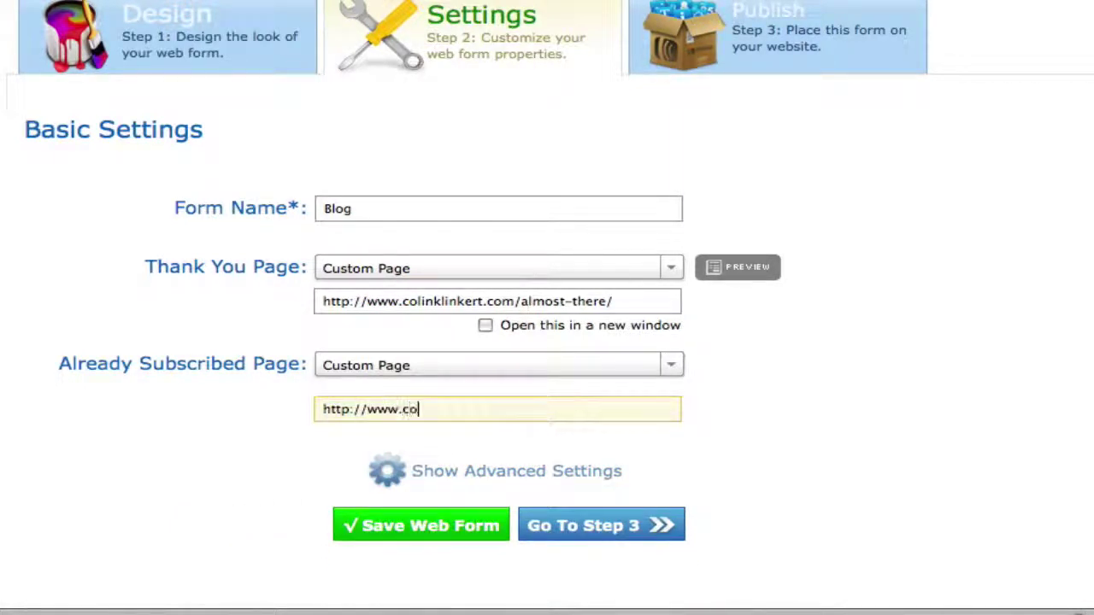
pyautogui.write('linklinkert.')
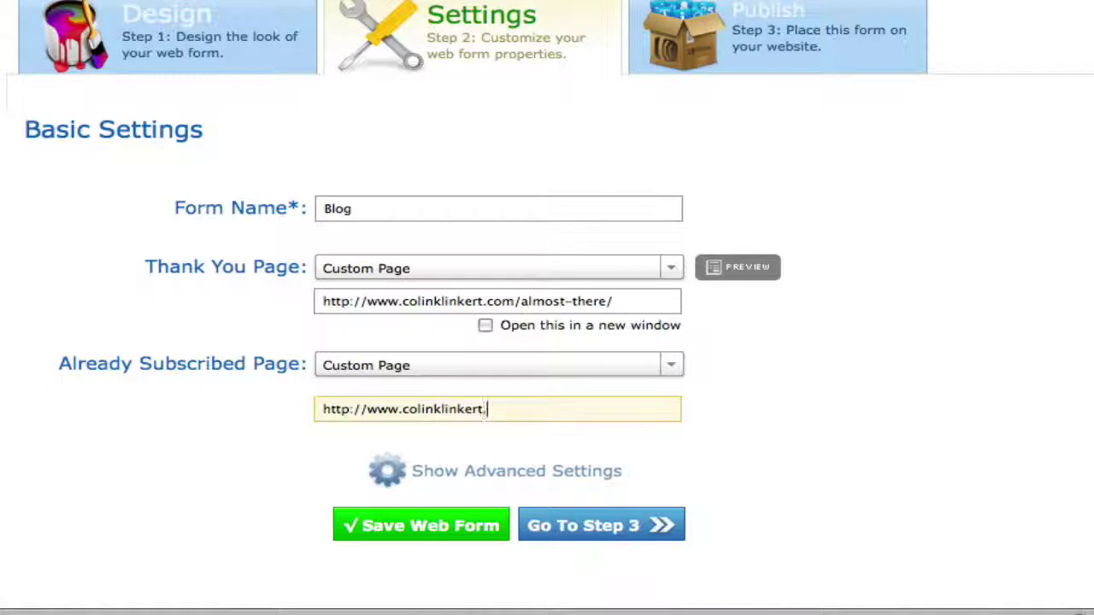
pyautogui.write('com/already-')
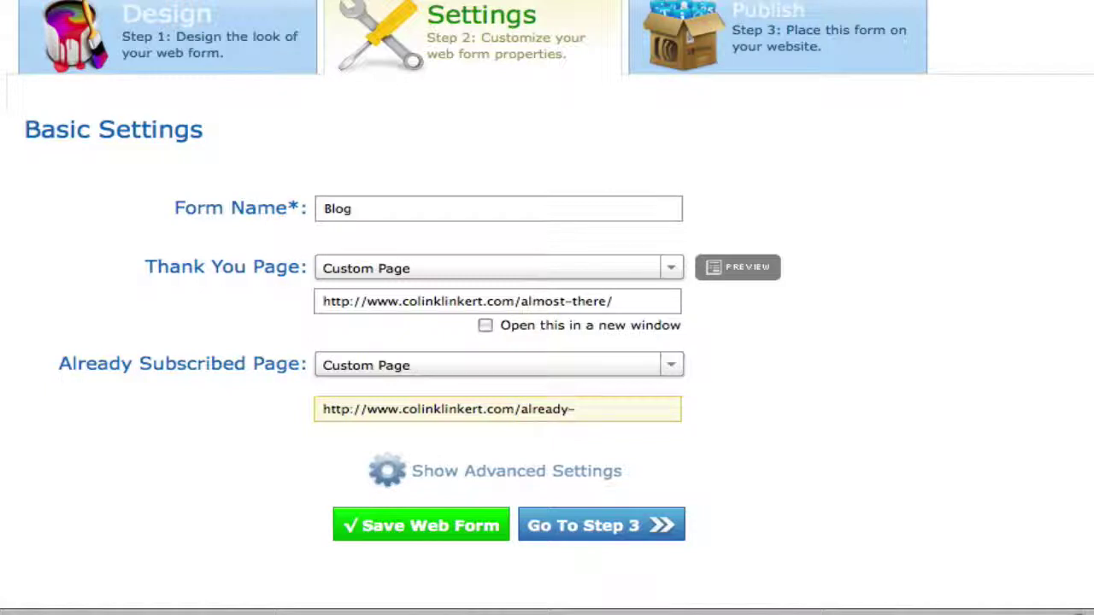
pyautogui.write('subscribed/')
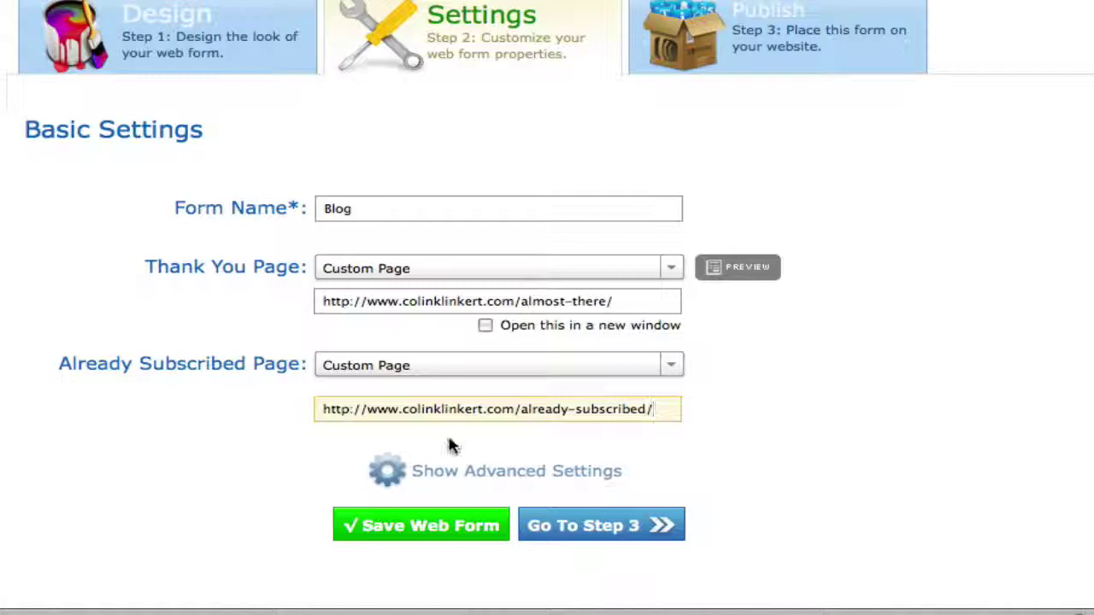
# - Save the web form and move on to the publishing step
pyautogui.click(620, 527)
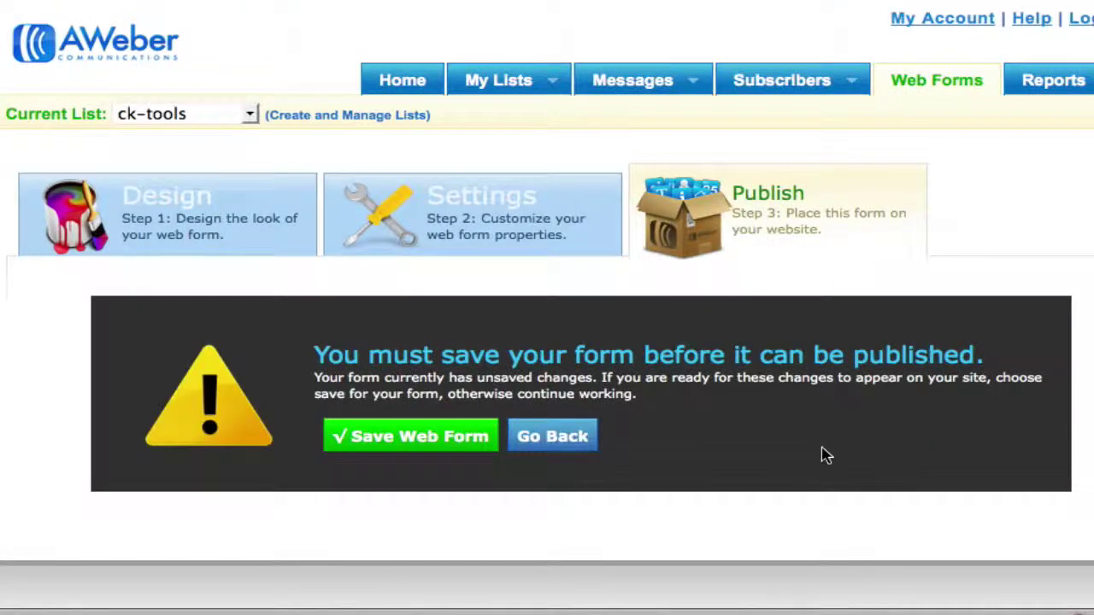
pyautogui.click(420, 433)
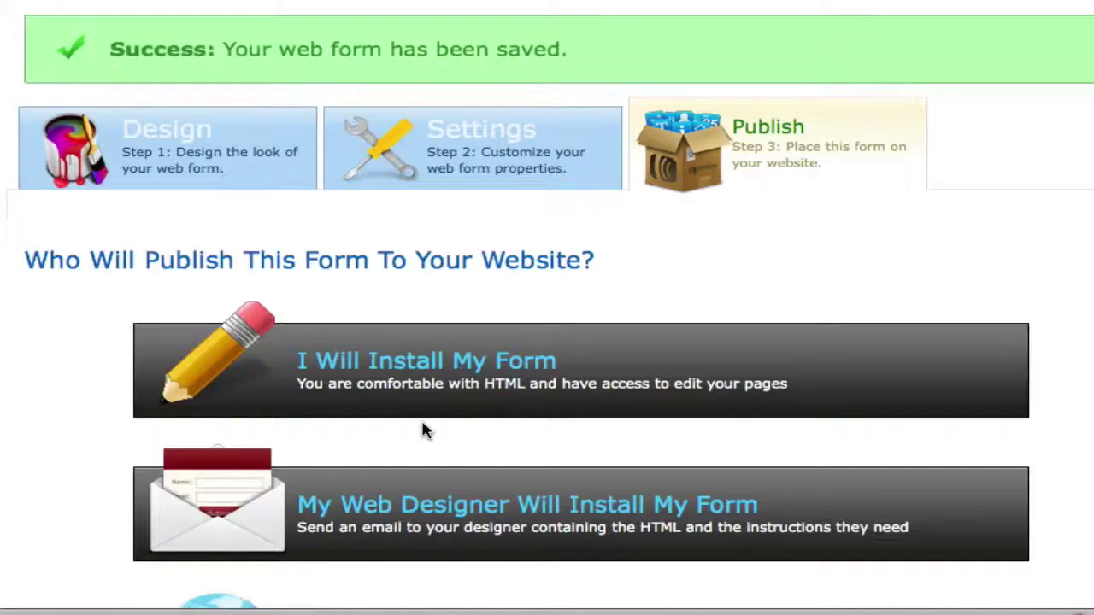
pyautogui.scroll(-3, 994, 288)
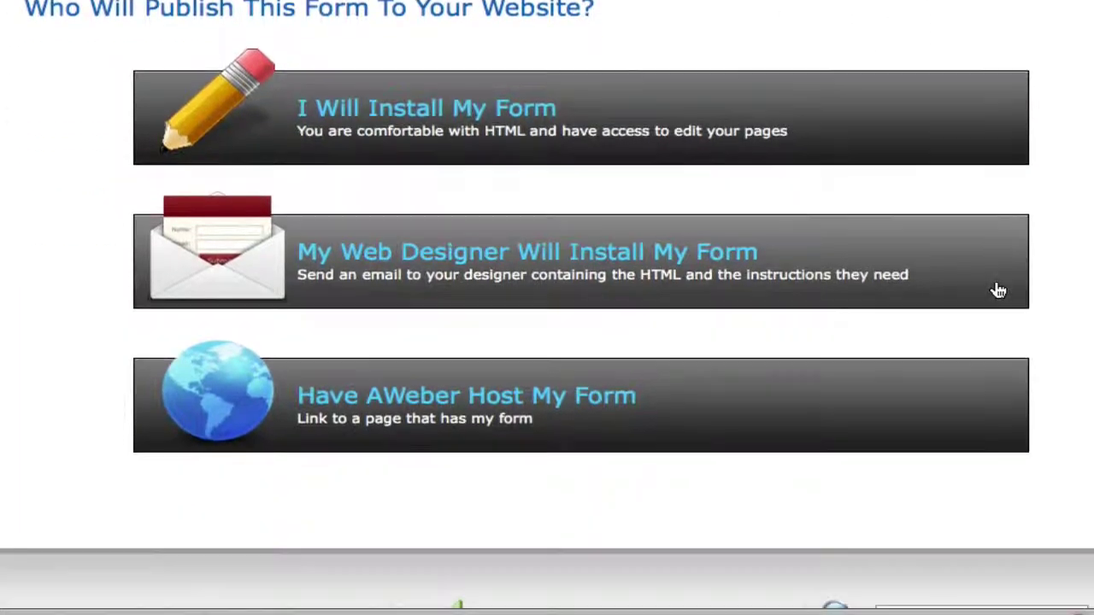
pyautogui.scroll(-1, 629, 159)
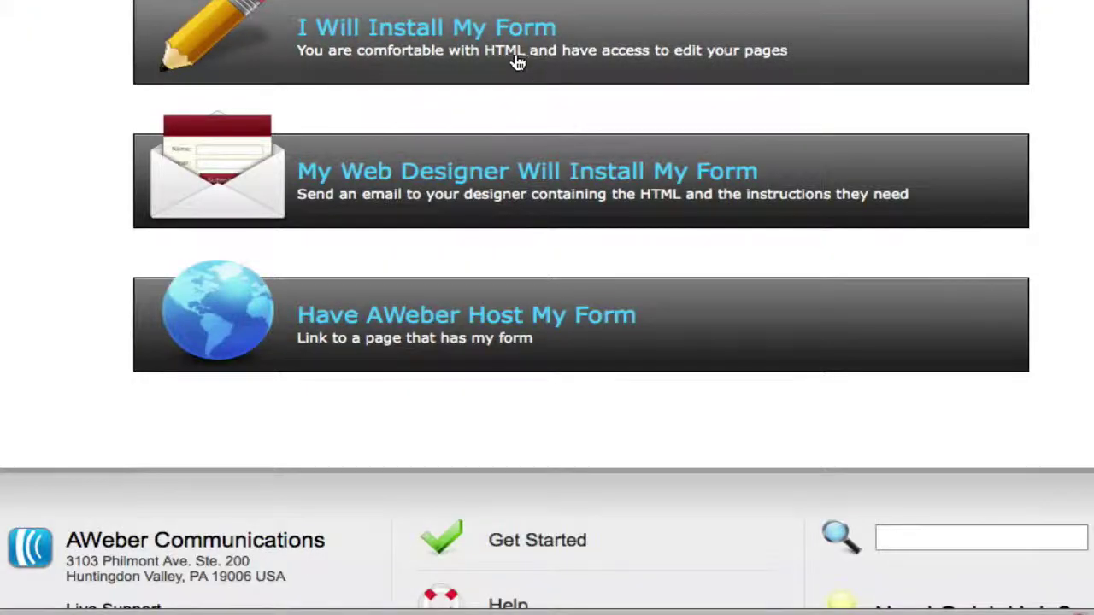
# - Choose 'I Will Install My Form' and copy the entire JavaScript snippet code
pyautogui.click(513, 62)
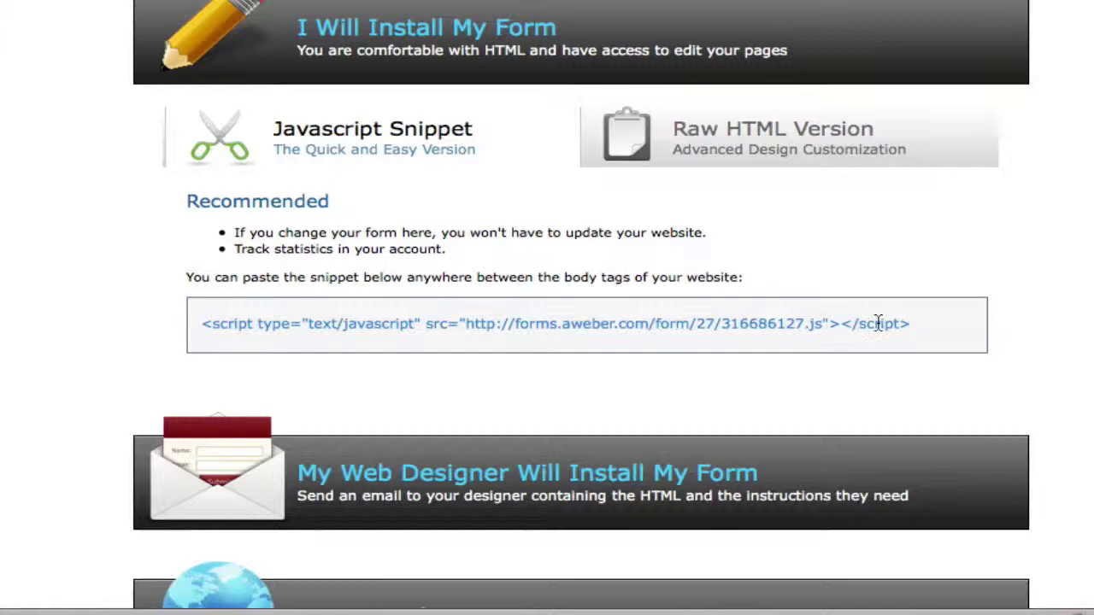
pyautogui.click(909, 331)
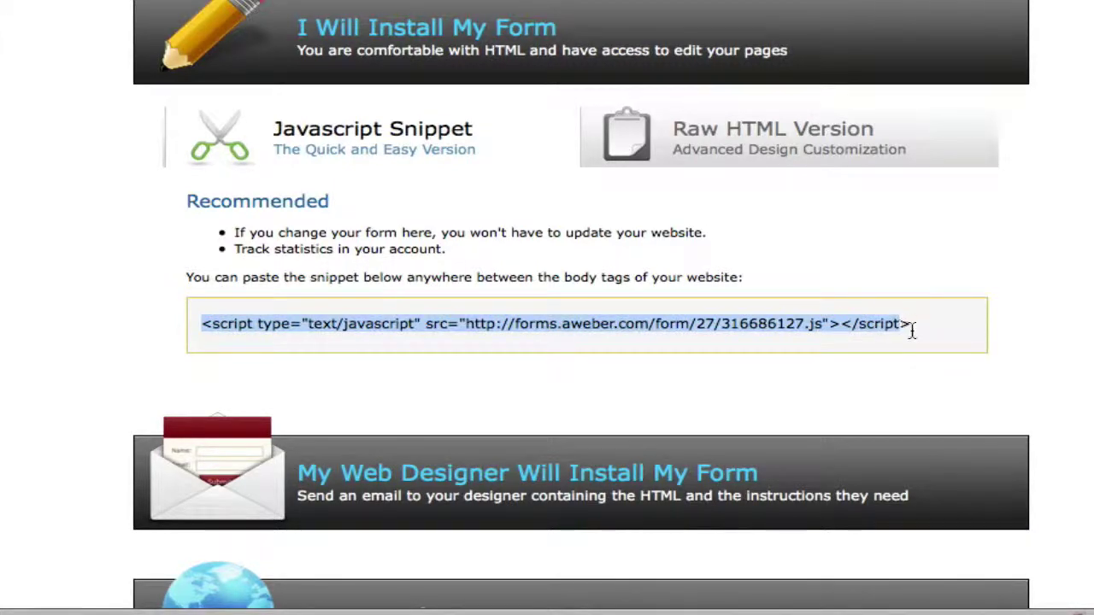
pyautogui.click(911, 331)
pyautogui.click(628, 342)
pyautogui.press('super+c')
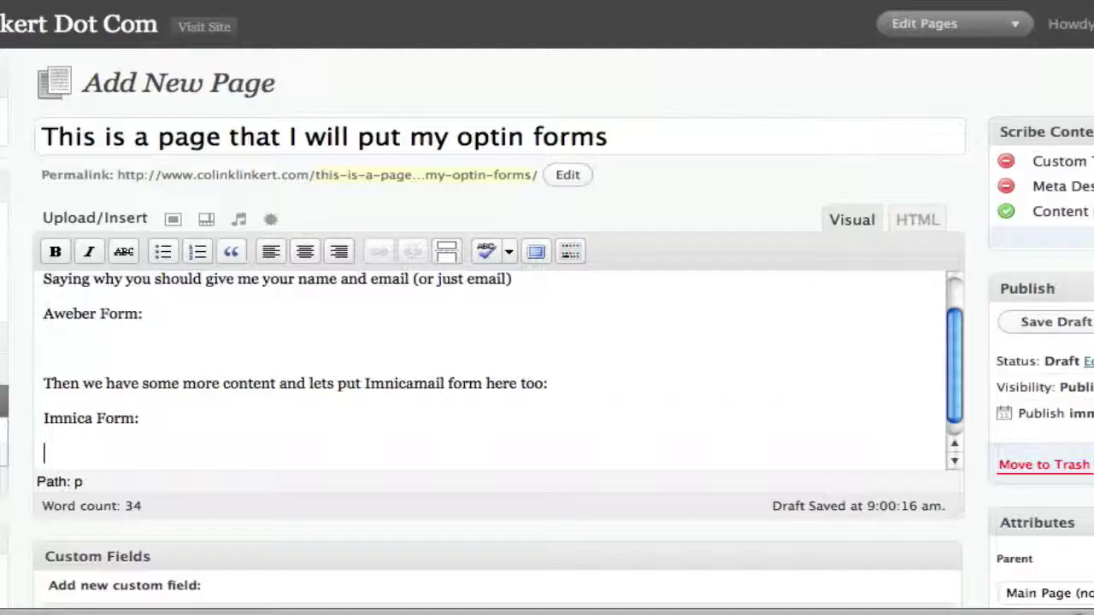
# - In the HTML editor view, paste the AWeber script on a new line under 'Aweber Form:'
pyautogui.click(202, 346)
pyautogui.click(915, 224)
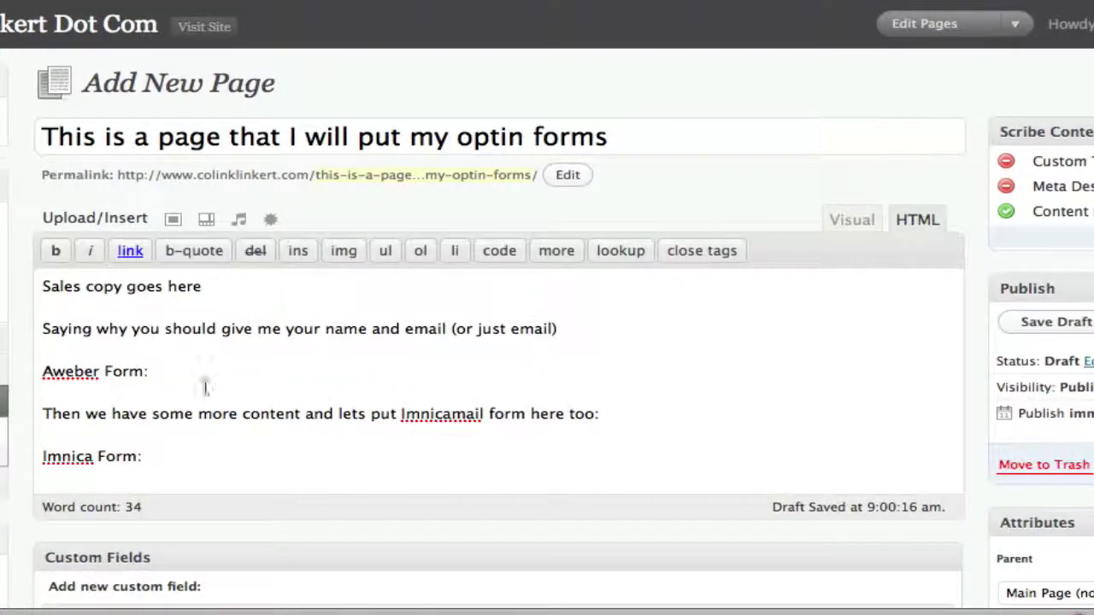
pyautogui.click(111, 392)
pyautogui.press('Return')
pyautogui.press('super+v')
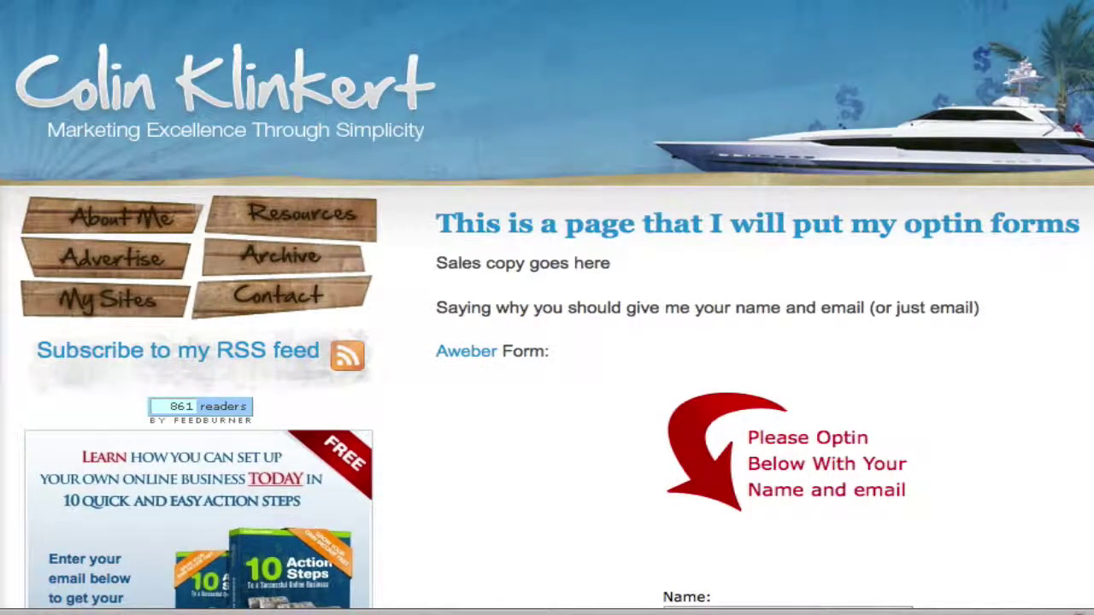
# - Scroll the live page and test the Name field of the embedded AWeber opt-in form
pyautogui.scroll(-3, 675, 49)
pyautogui.scroll(-1, 1003, 303)
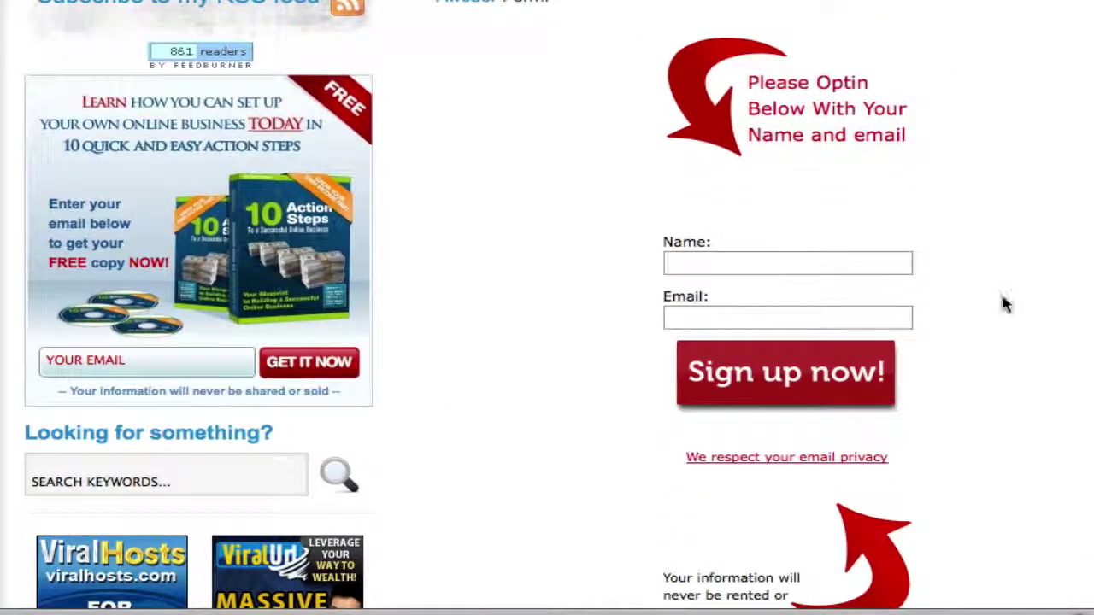
pyautogui.click(863, 265)
pyautogui.scroll(-2, 971, 272)
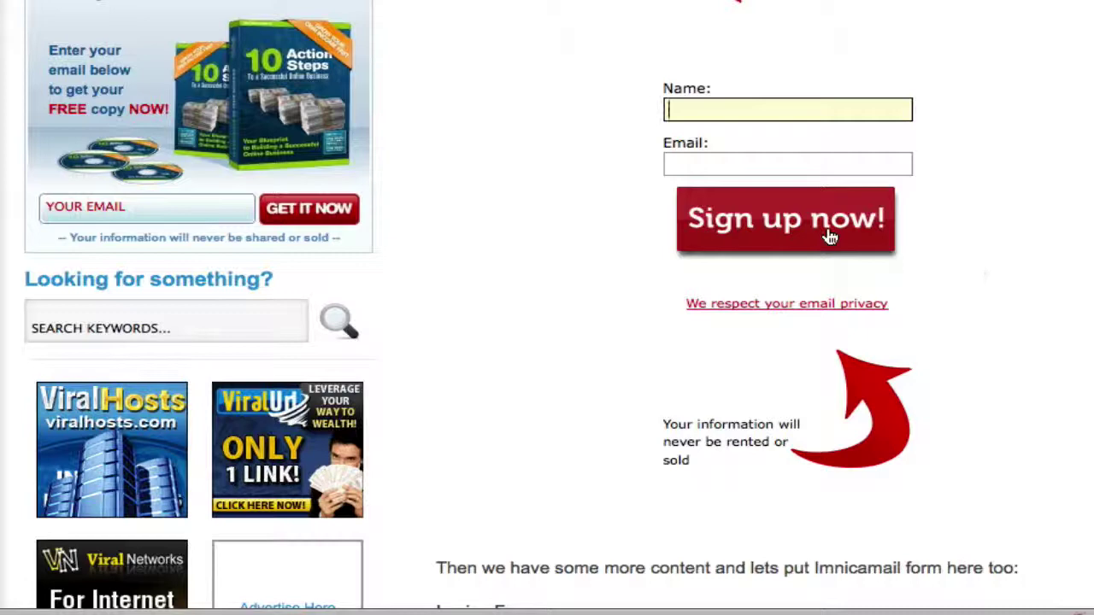
pyautogui.scroll(-1, 959, 278)
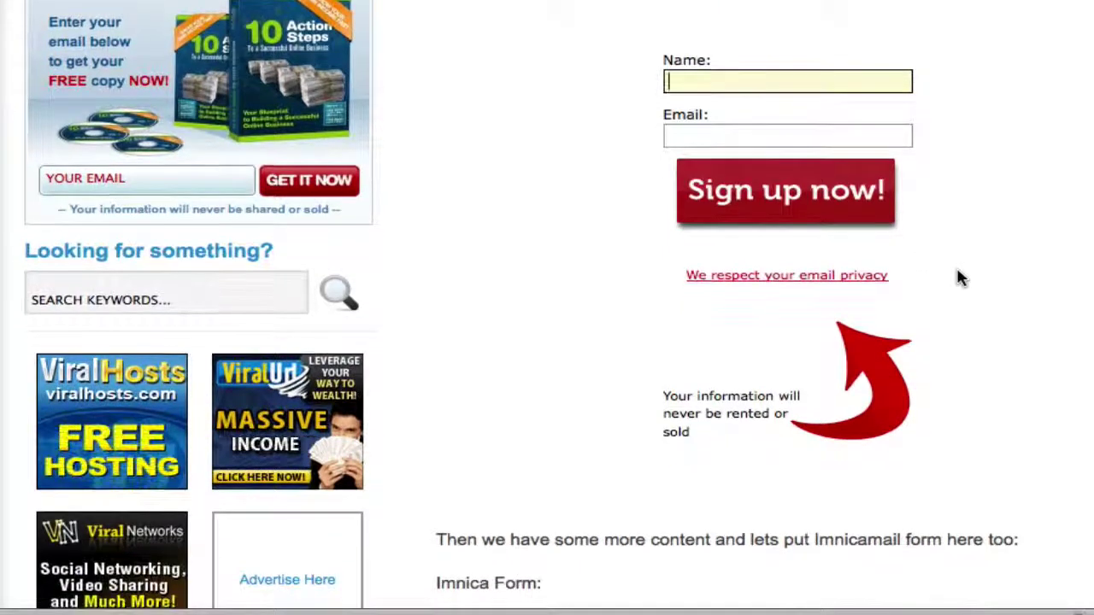
pyautogui.scroll(-3, 959, 277)
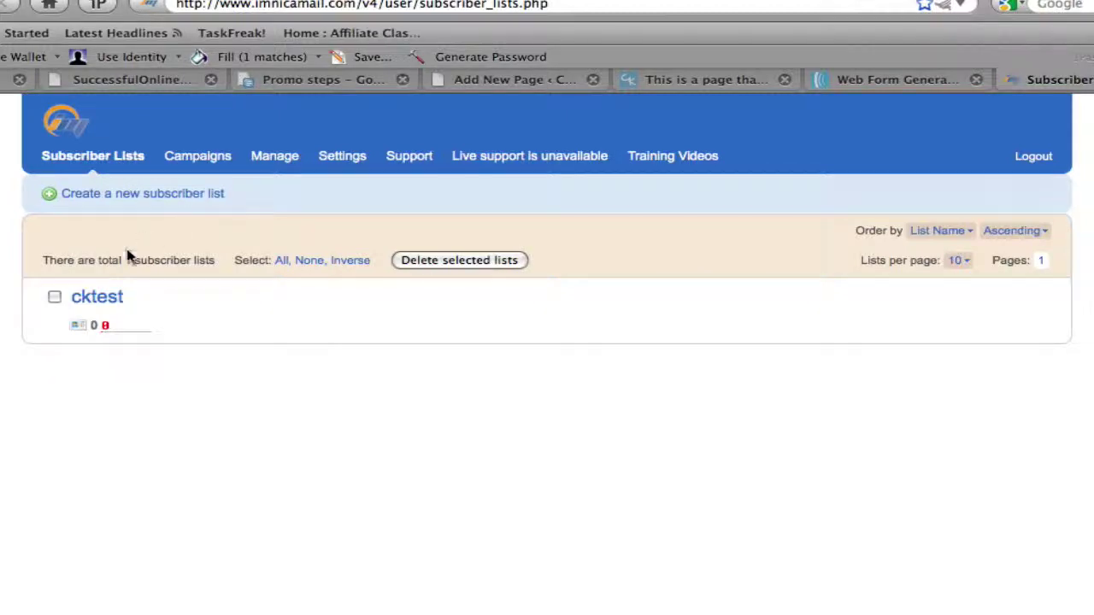
# - Expand the cktest list and open its Website integration page
pyautogui.click(97, 298)
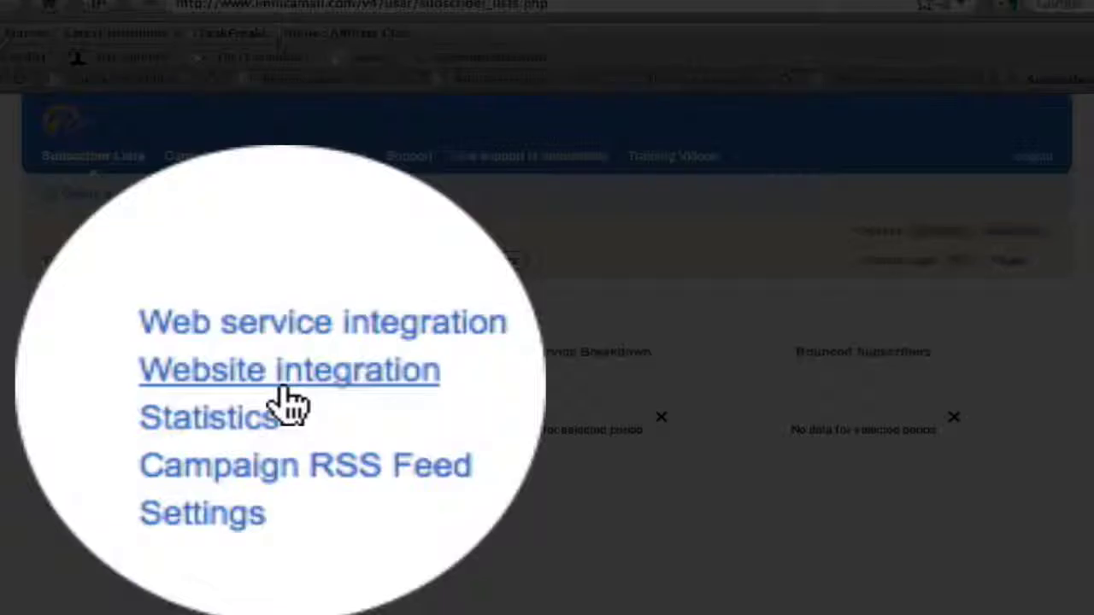
pyautogui.click(282, 382)
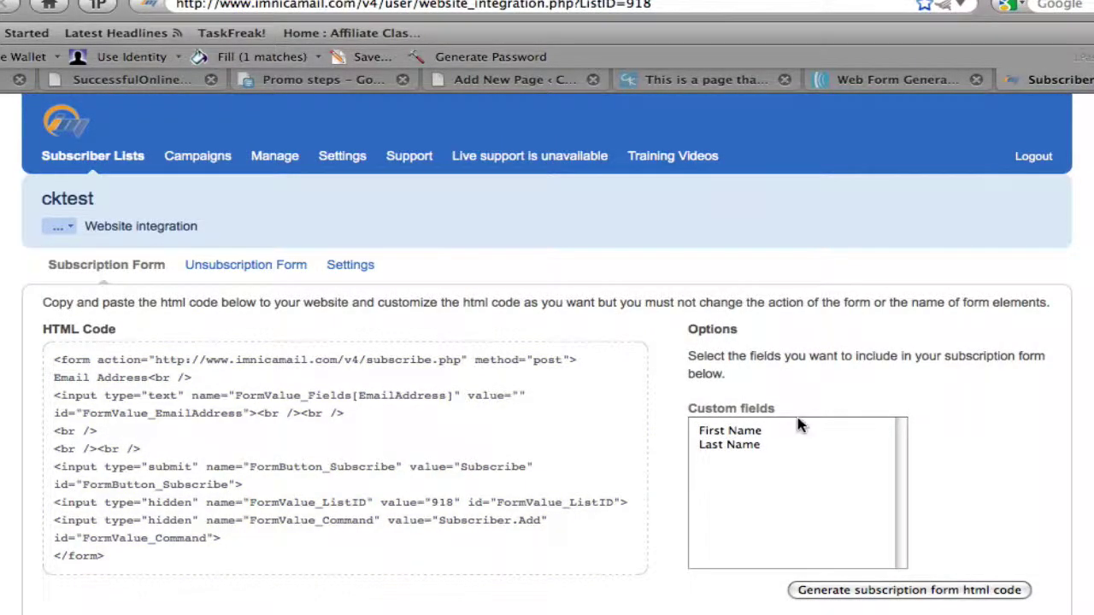
# - Regenerate the cktest subscription form HTML with a First Name field, then open Settings
pyautogui.click(763, 430)
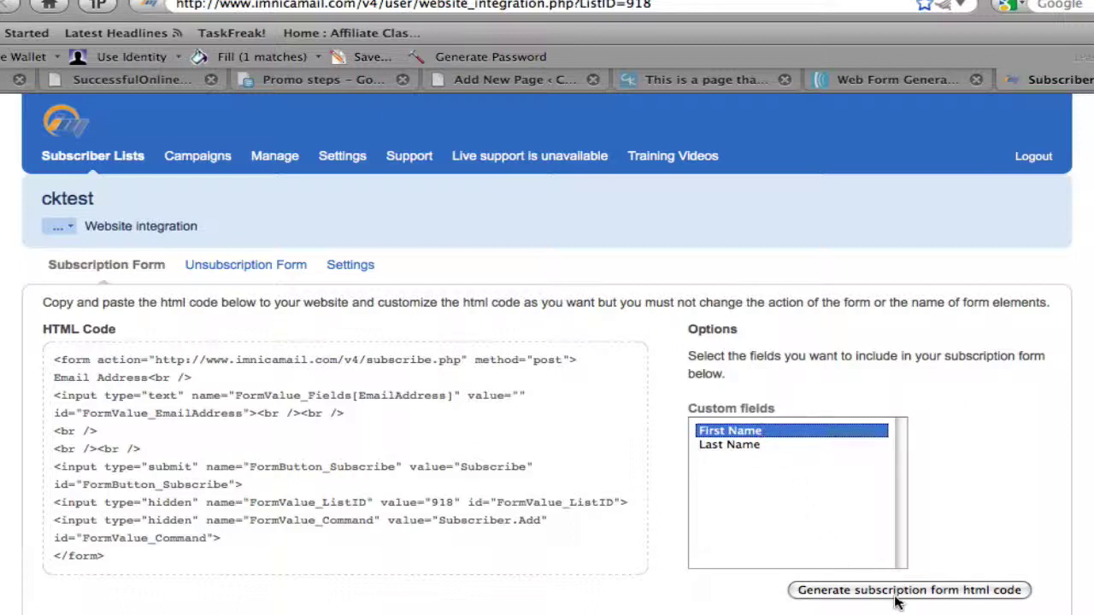
pyautogui.click(897, 598)
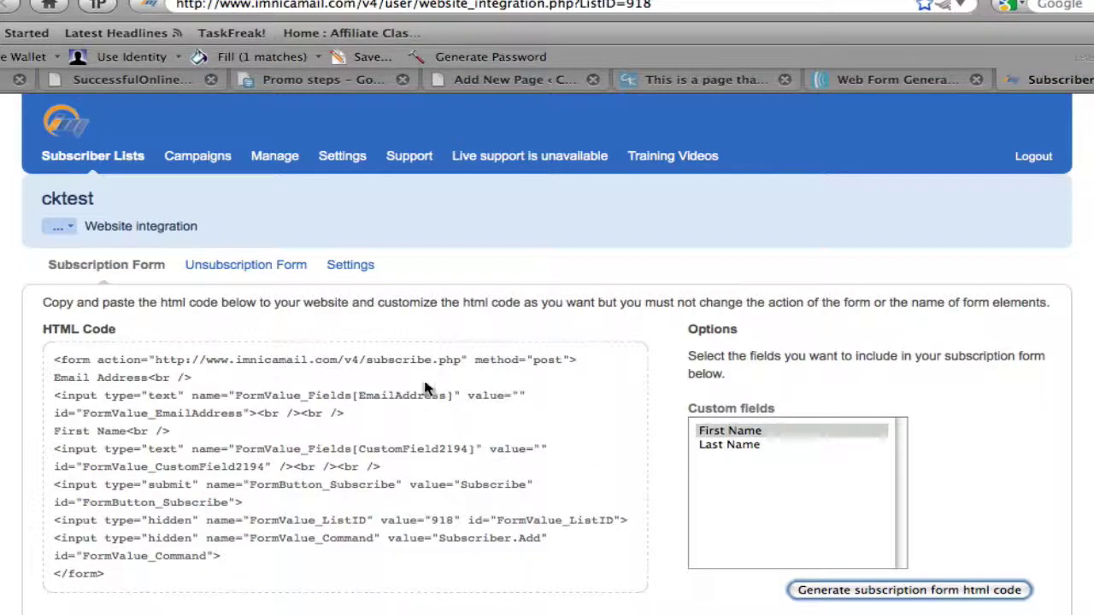
pyautogui.click(357, 269)
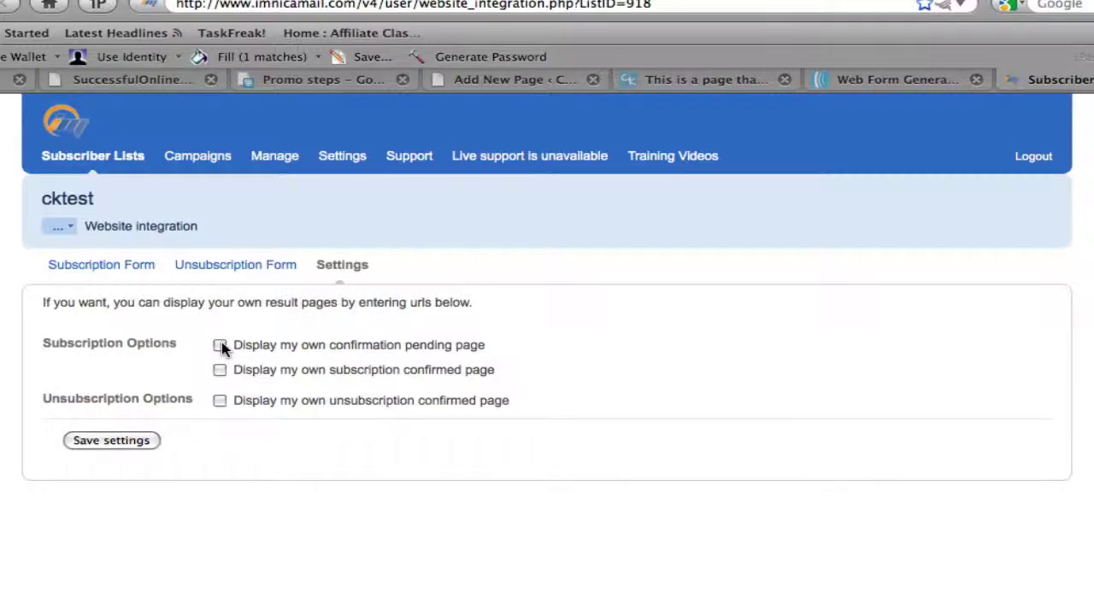
pyautogui.click(220, 345)
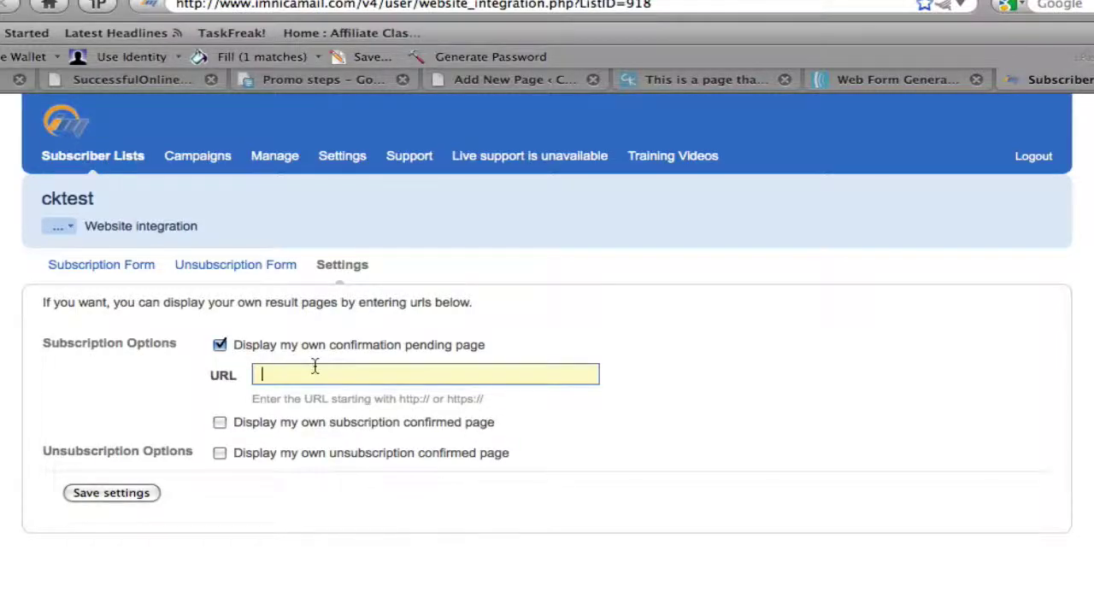
pyautogui.write('http://www.colinklinkert.com/')
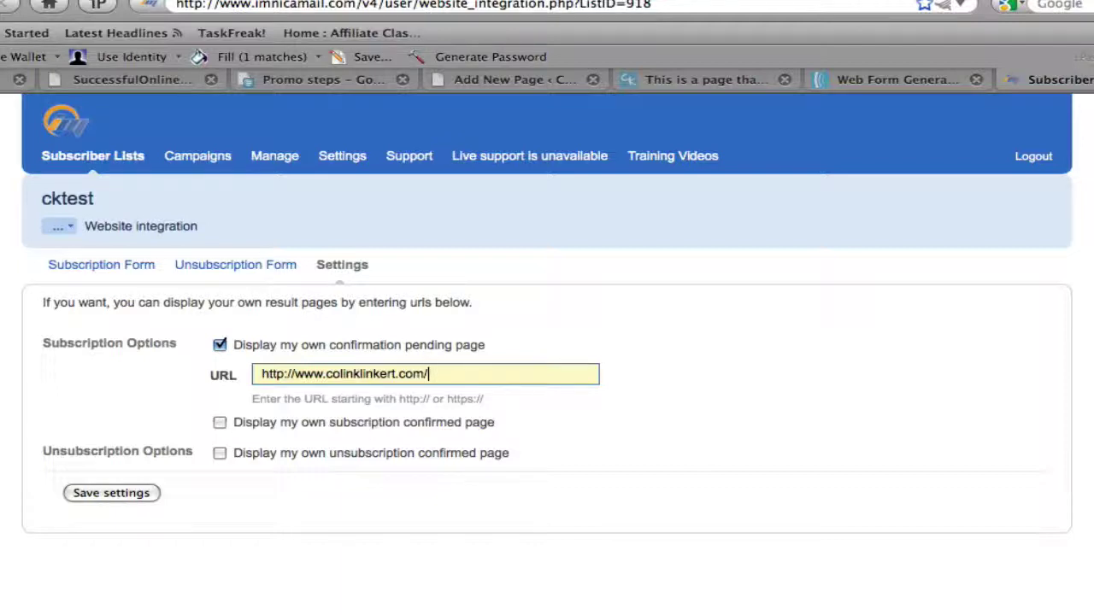
pyautogui.write('almost-there/')
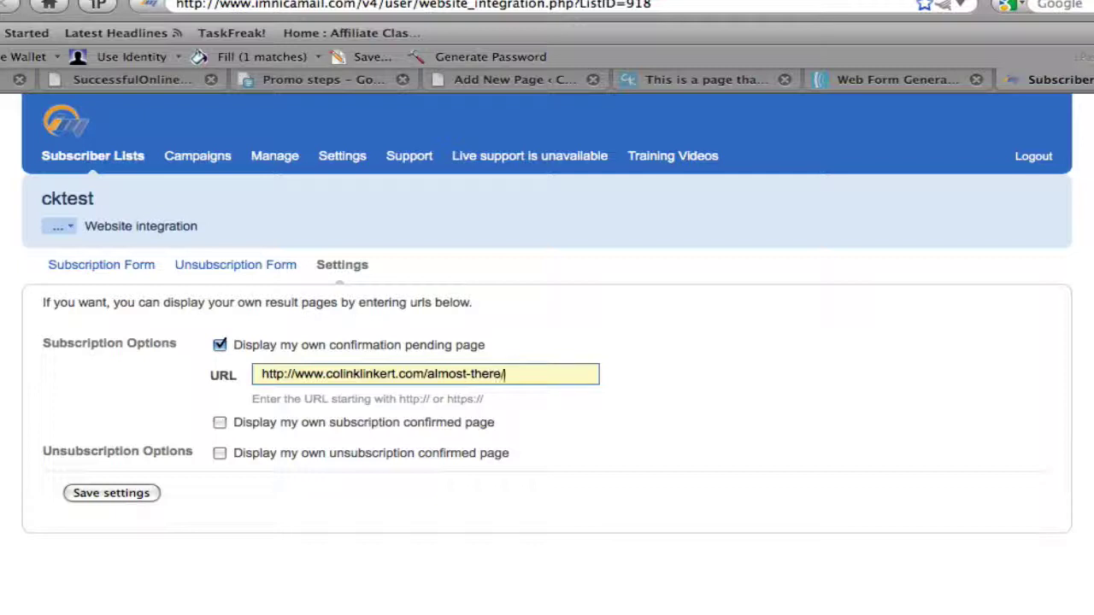
pyautogui.click(220, 422)
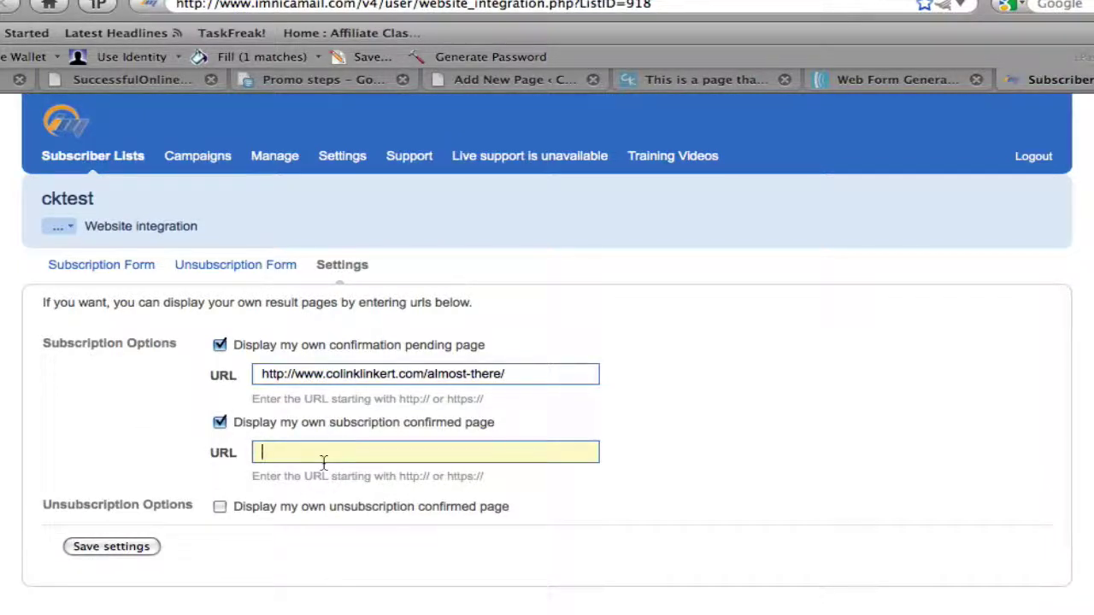
pyautogui.click(219, 424)
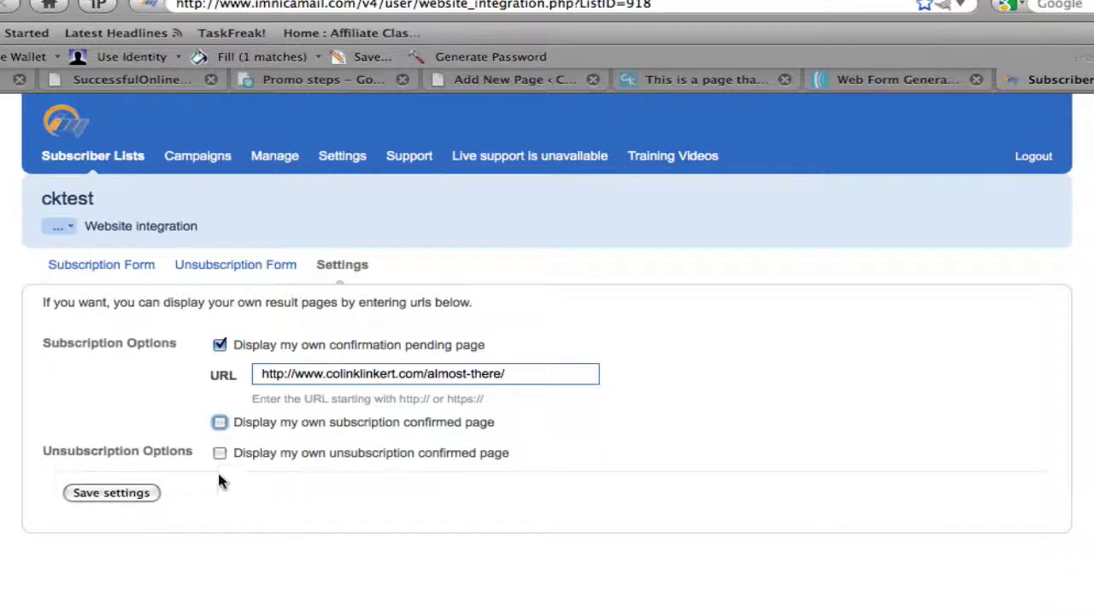
pyautogui.click(220, 456)
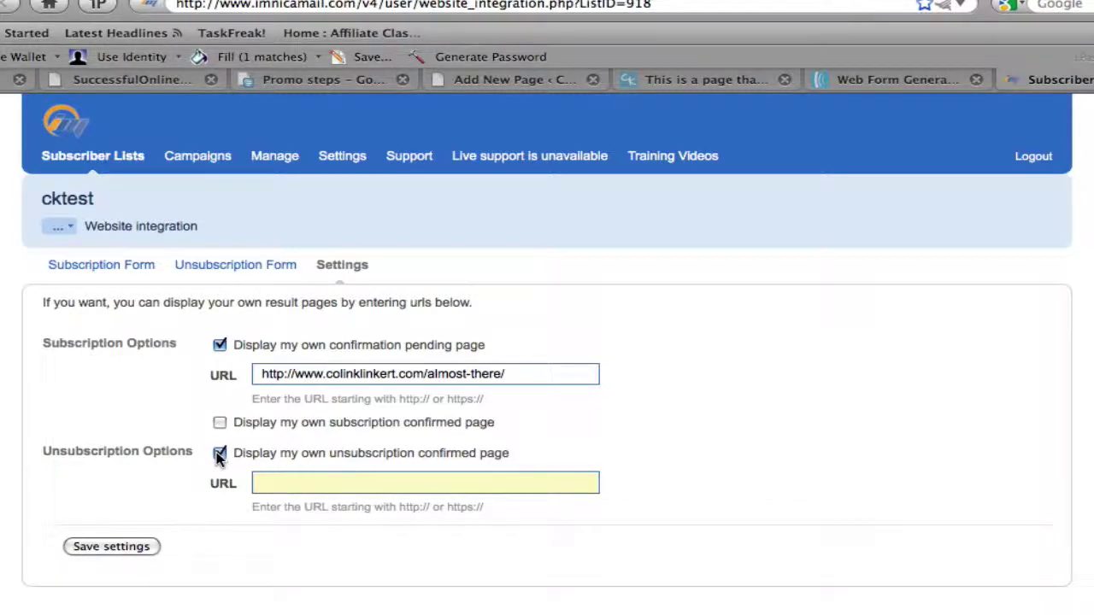
pyautogui.click(219, 455)
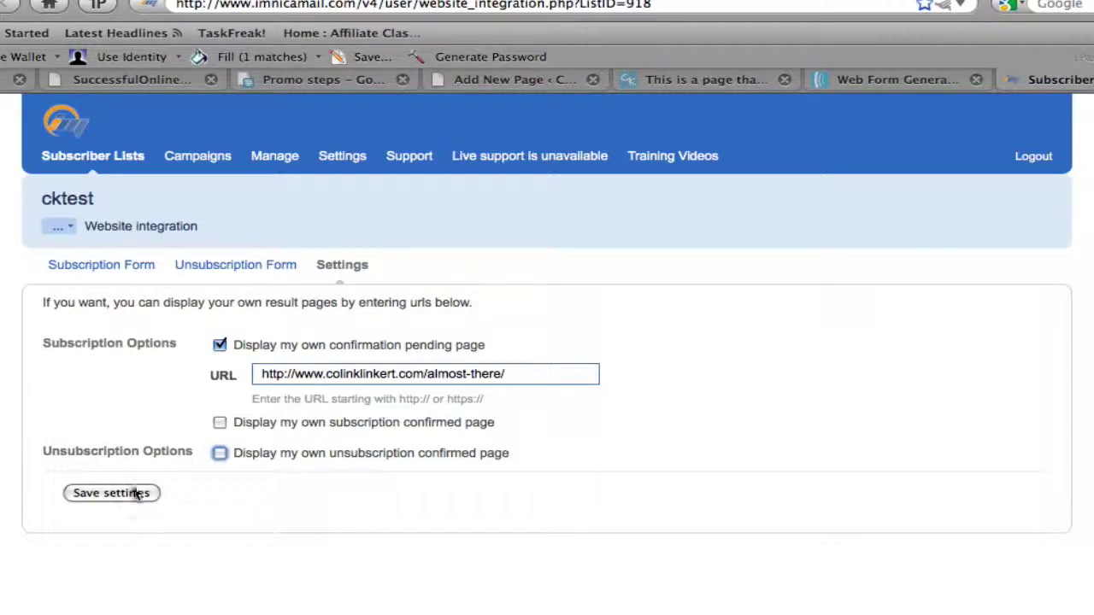
pyautogui.click(135, 494)
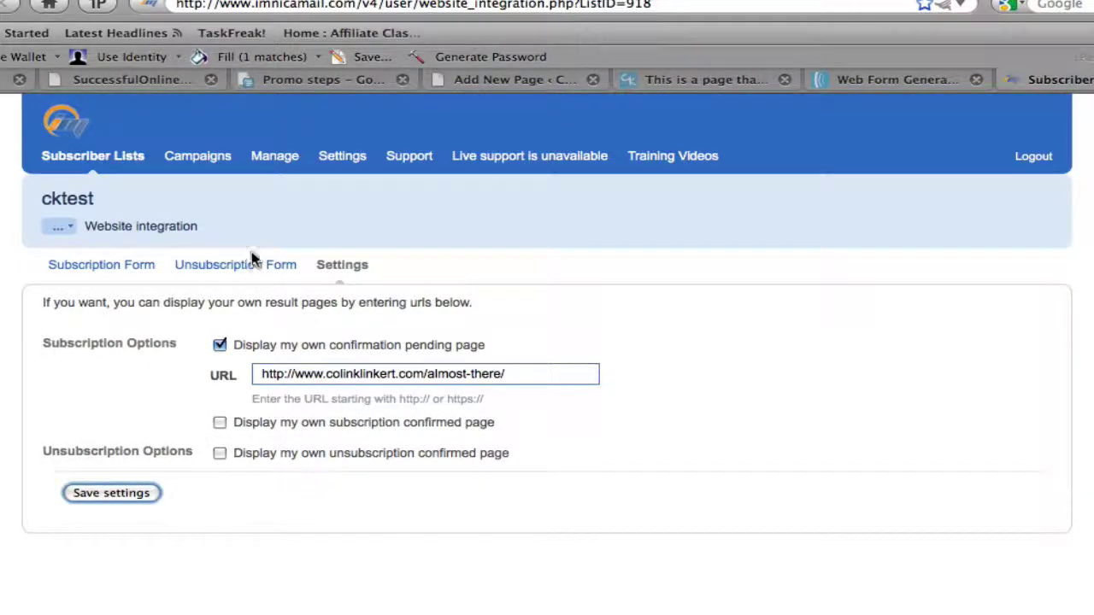
# - Regenerate the cktest subscription form HTML with the First Name field and copy the full code
pyautogui.click(135, 272)
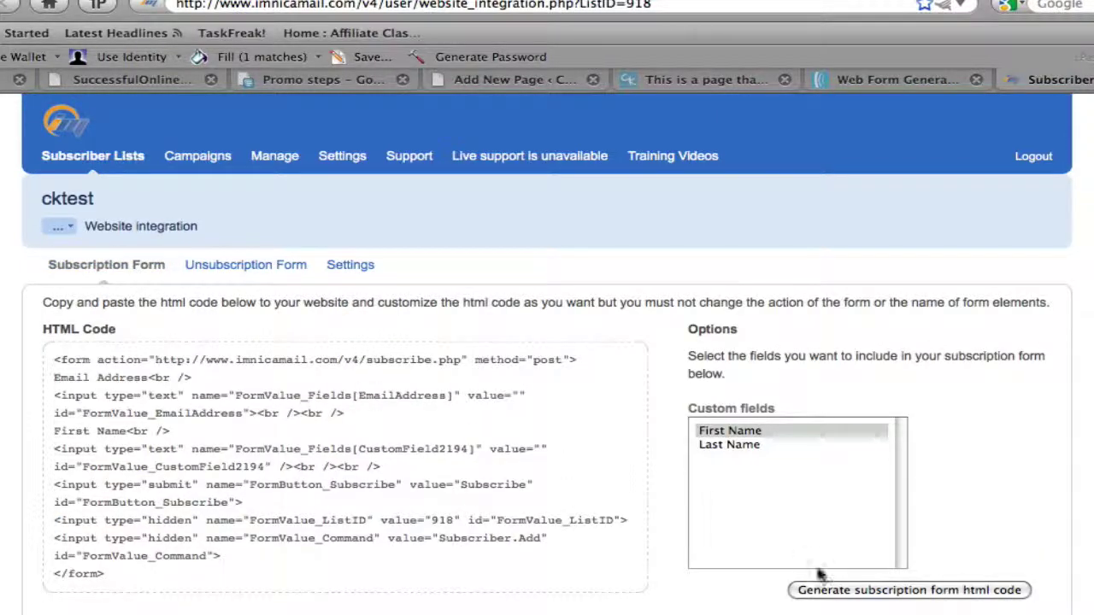
pyautogui.click(851, 591)
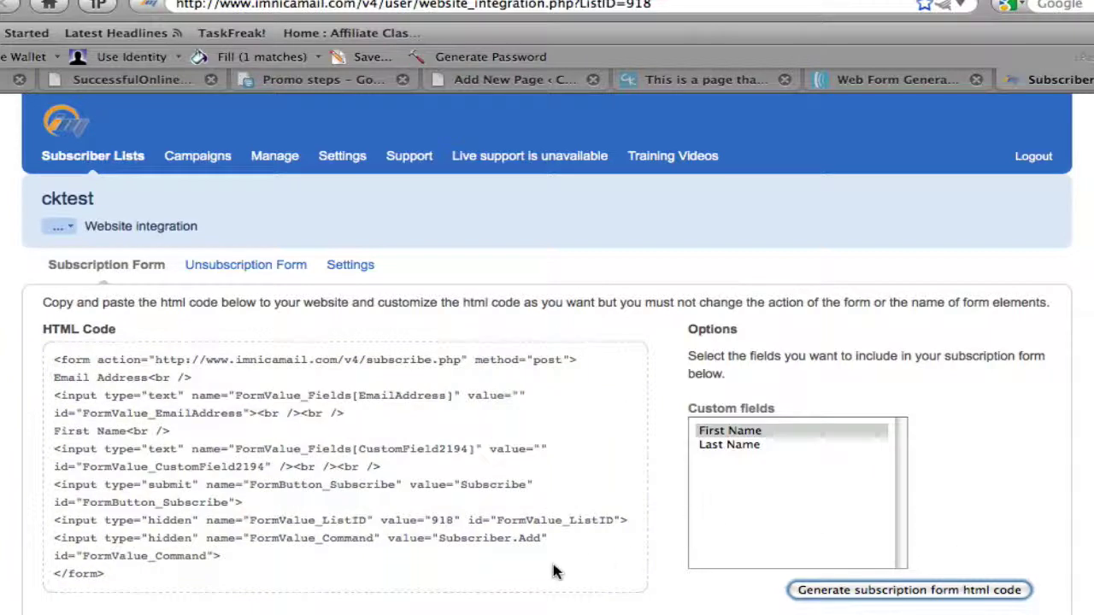
pyautogui.moveTo(205, 569); pyautogui.dragTo(54, 360)
pyautogui.press('super+c')
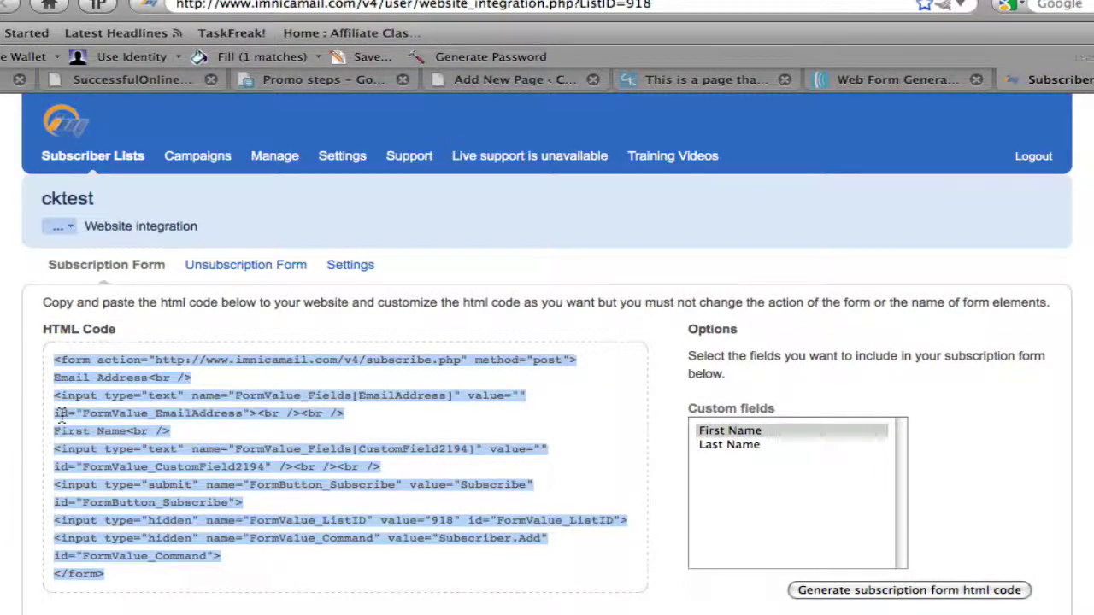
# - Paste the Imnica subscription form HTML below 'Imnica Form:' in the page draft, then add 'Finished!' beneath it
pyautogui.click(547, 84)
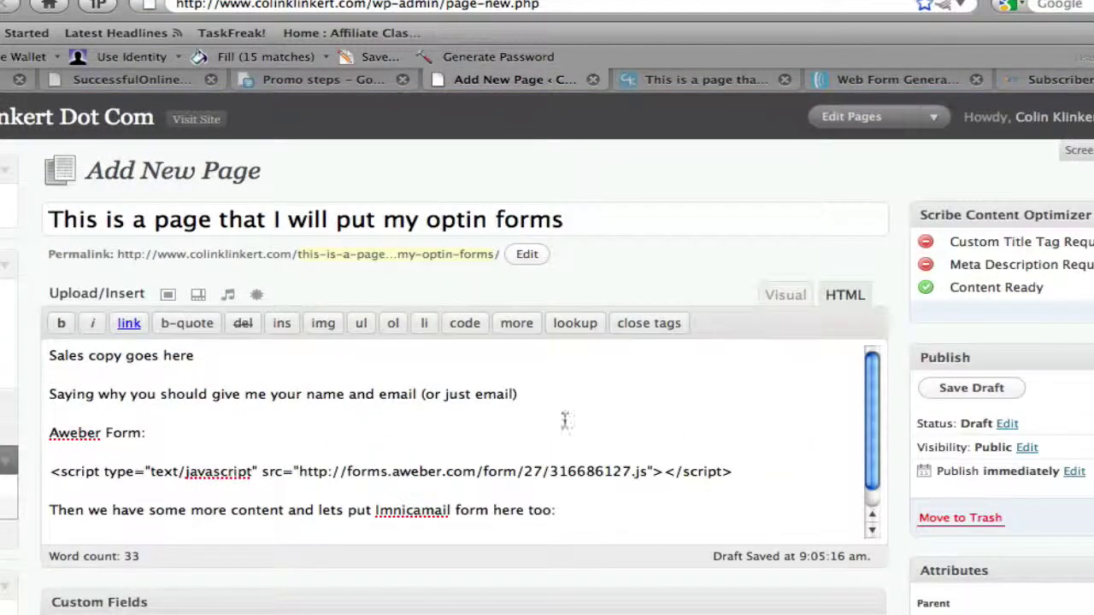
pyautogui.scroll(-1, 547, 414)
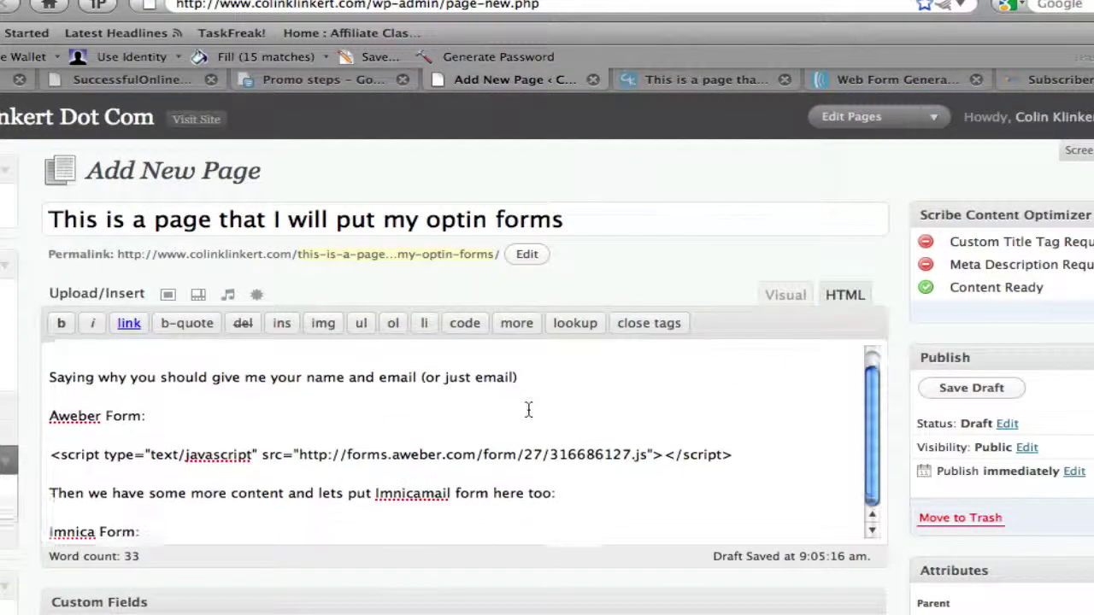
pyautogui.click(316, 524)
pyautogui.press('Return')
pyautogui.press('Return')
pyautogui.press('super+v')
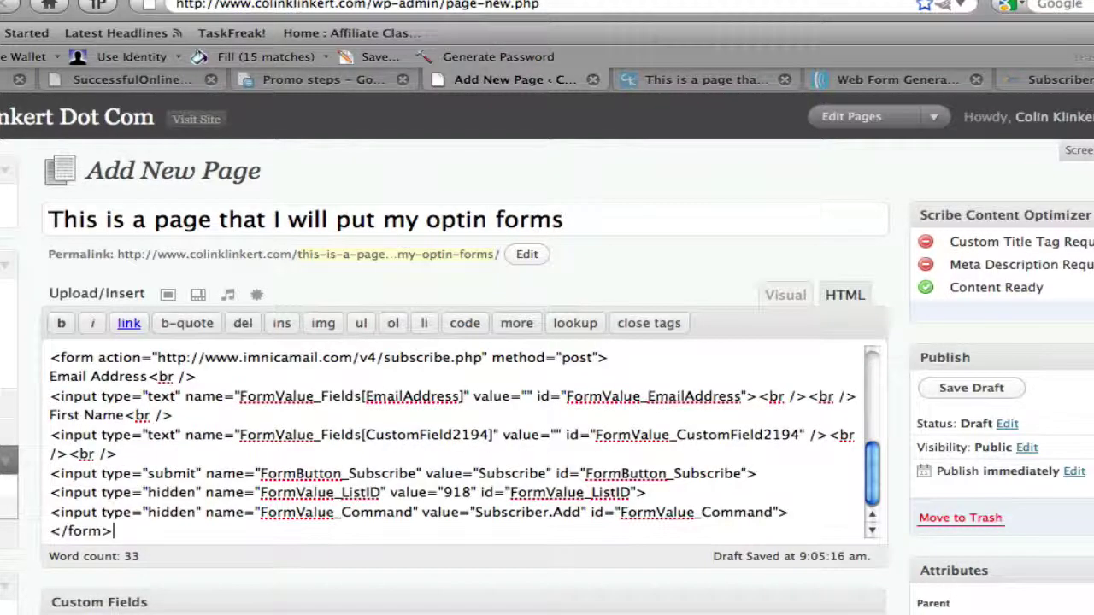
pyautogui.press('Return')
pyautogui.press('Return')
pyautogui.write('Finished')
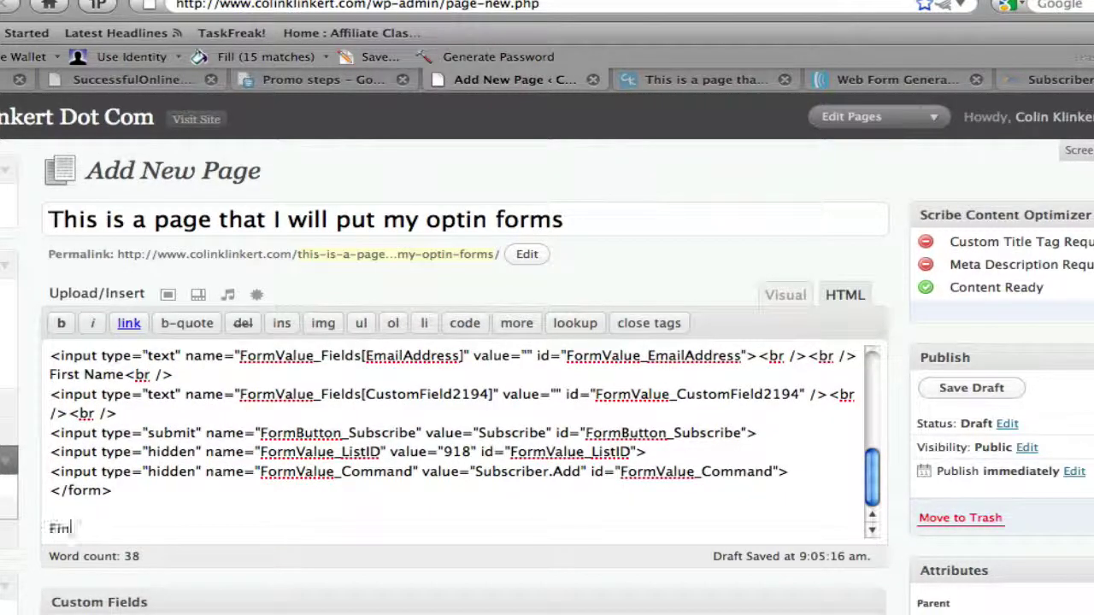
pyautogui.write('!')
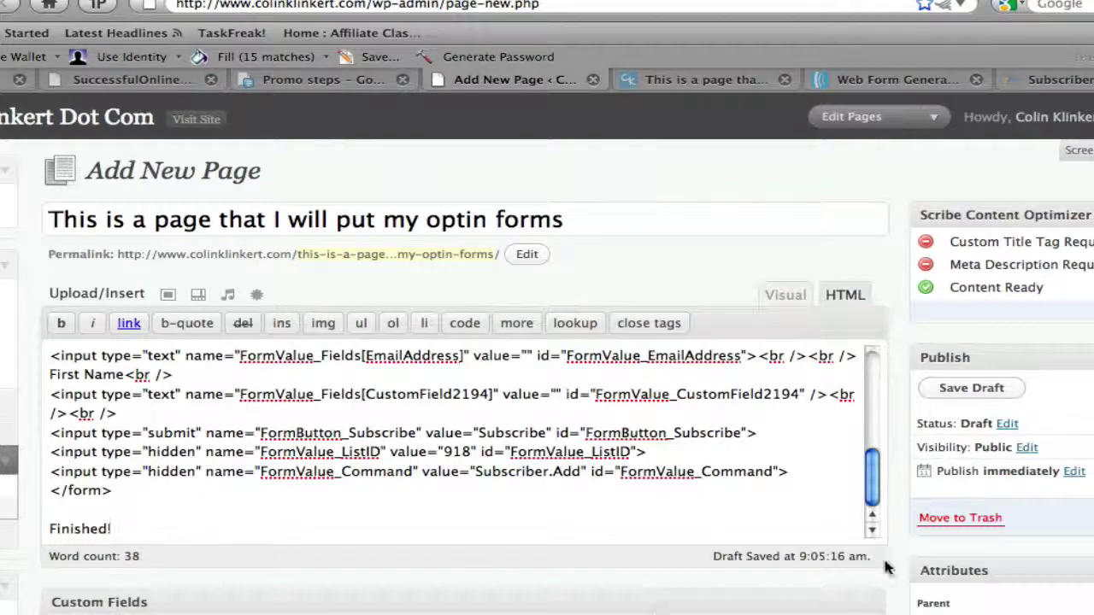